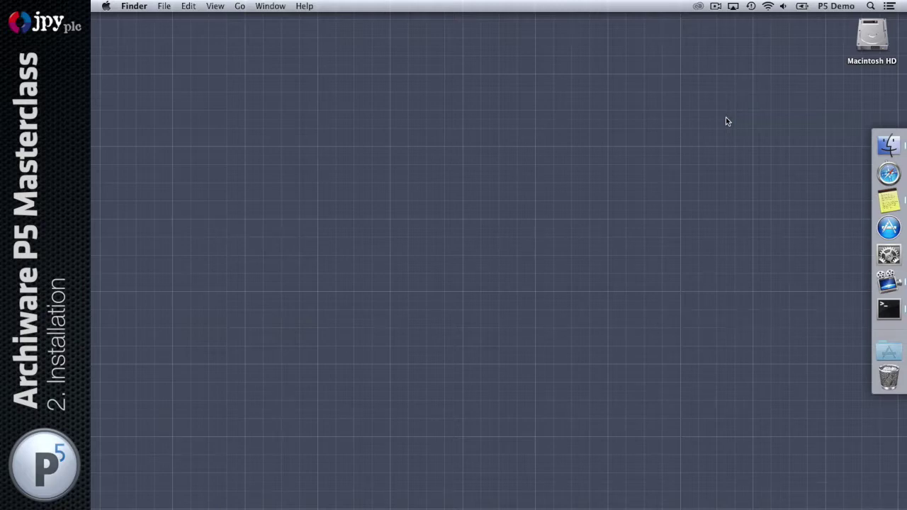
Load archiware.com in Safari and go to its P5 Download page
{"action": "left_click", "coordinate": [889, 174]}
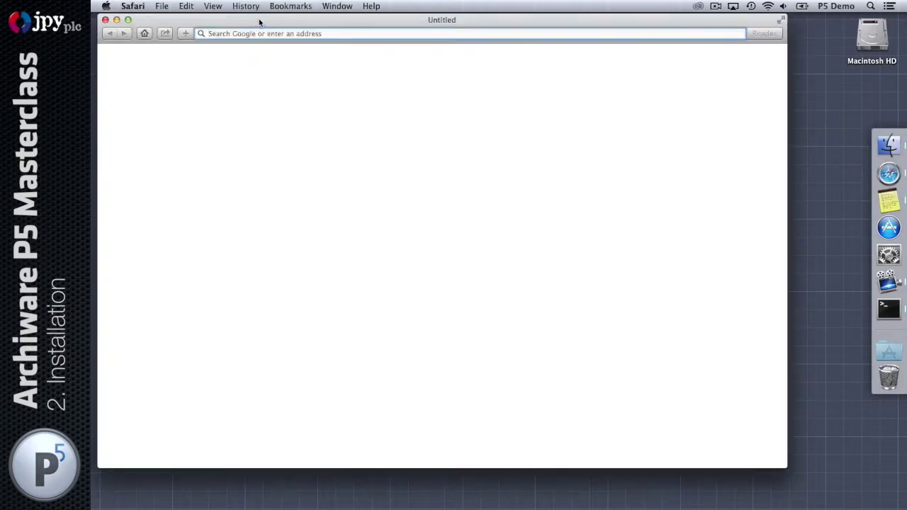
{"action": "left_click", "coordinate": [216, 48]}
{"action": "left_click", "coordinate": [233, 64]}
{"action": "type", "text": "ar"}
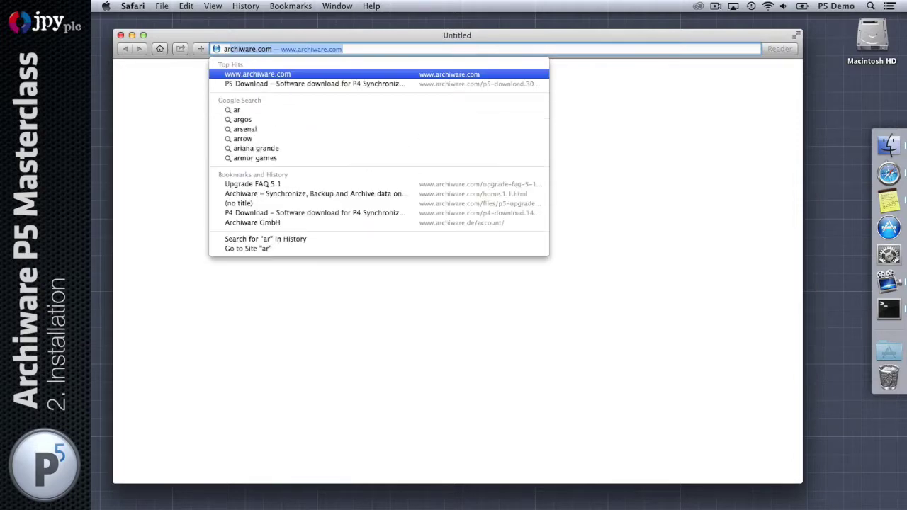
{"action": "type", "text": "ch"}
{"action": "key", "text": "Return"}
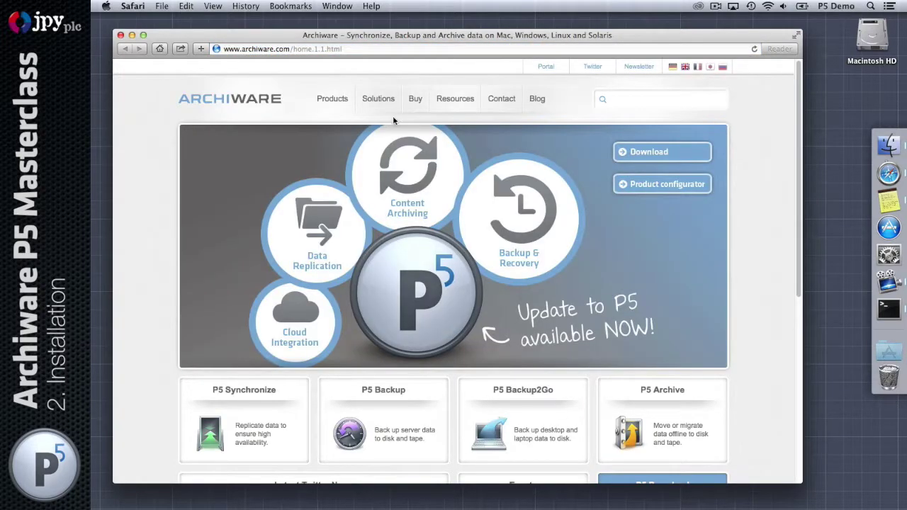
{"action": "left_click", "coordinate": [652, 153]}
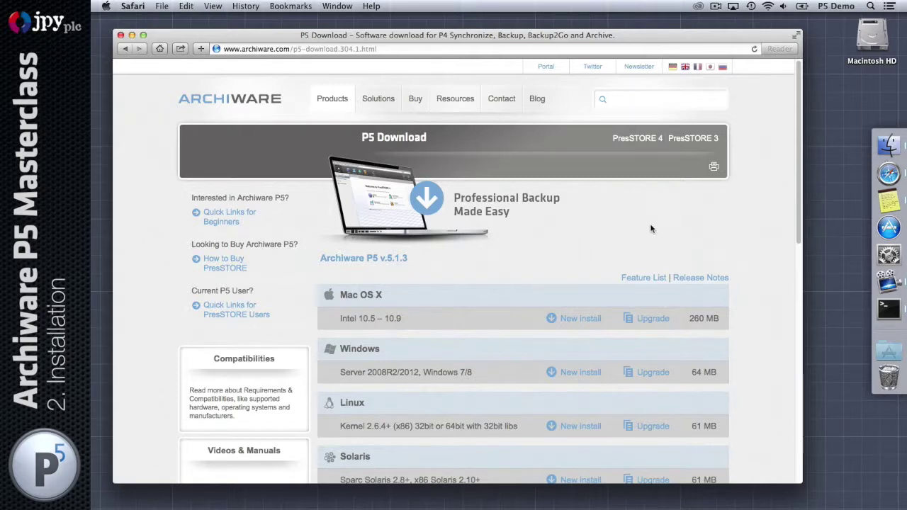
Browse the PresSTORE 4 download archive of older versions, then return to the P5 downloads
{"action": "scroll", "coordinate": [674, 222], "scroll_direction": "down", "scroll_amount": 1}
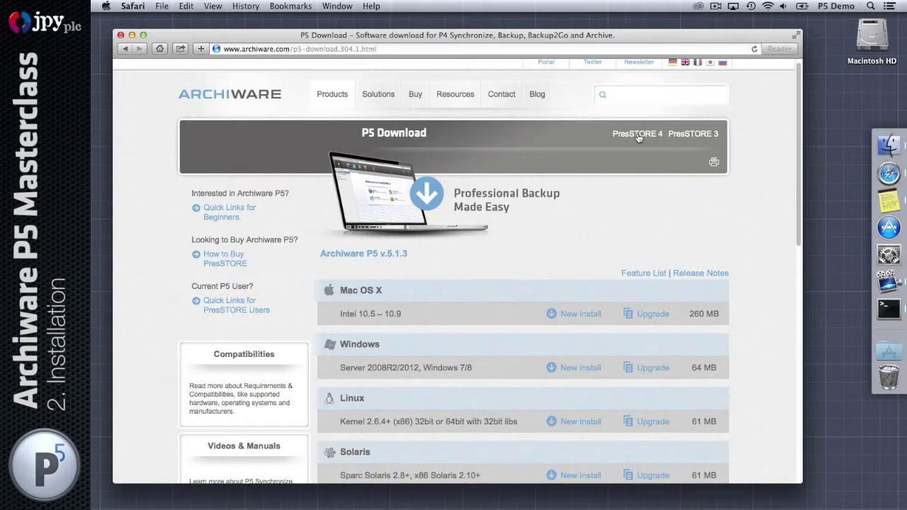
{"action": "left_click", "coordinate": [637, 133]}
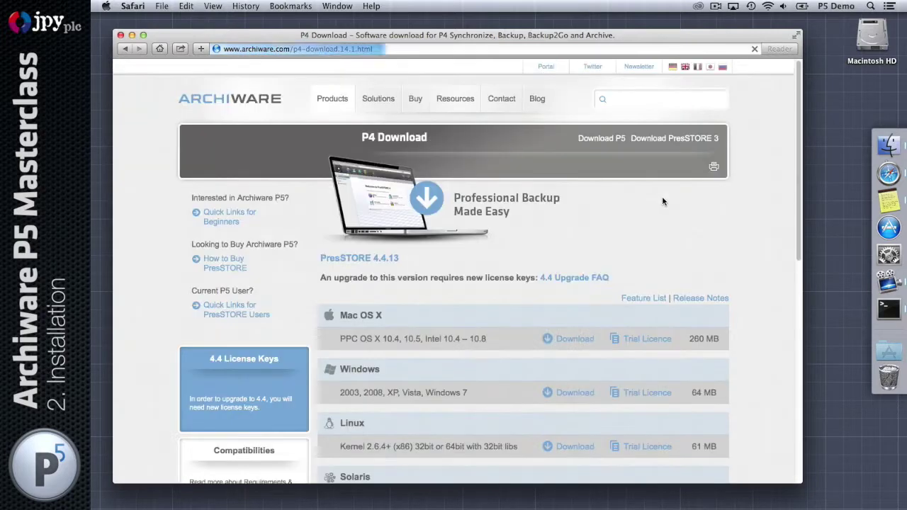
{"action": "scroll", "coordinate": [664, 202], "scroll_direction": "down", "scroll_amount": 5}
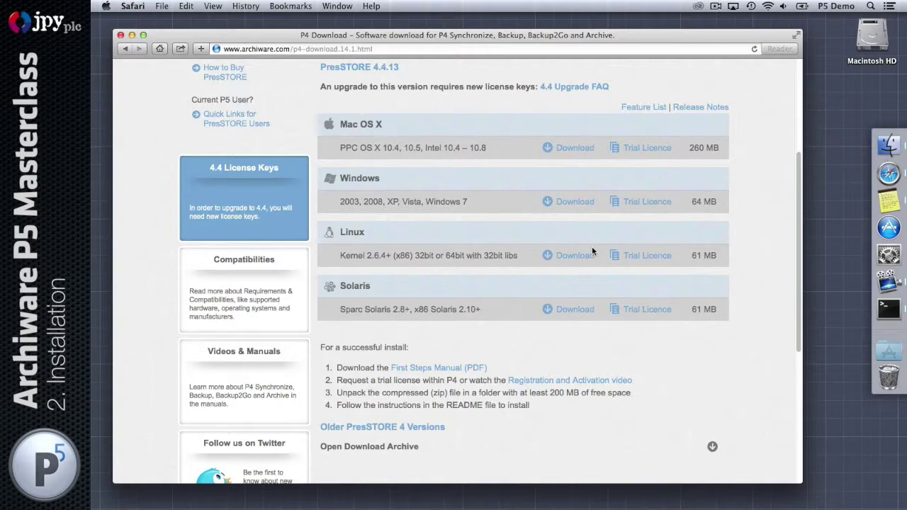
{"action": "left_click", "coordinate": [413, 448]}
{"action": "scroll", "coordinate": [536, 404], "scroll_direction": "down", "scroll_amount": 3}
{"action": "scroll", "coordinate": [536, 404], "scroll_direction": "up", "scroll_amount": 8}
{"action": "left_click", "coordinate": [601, 138]}
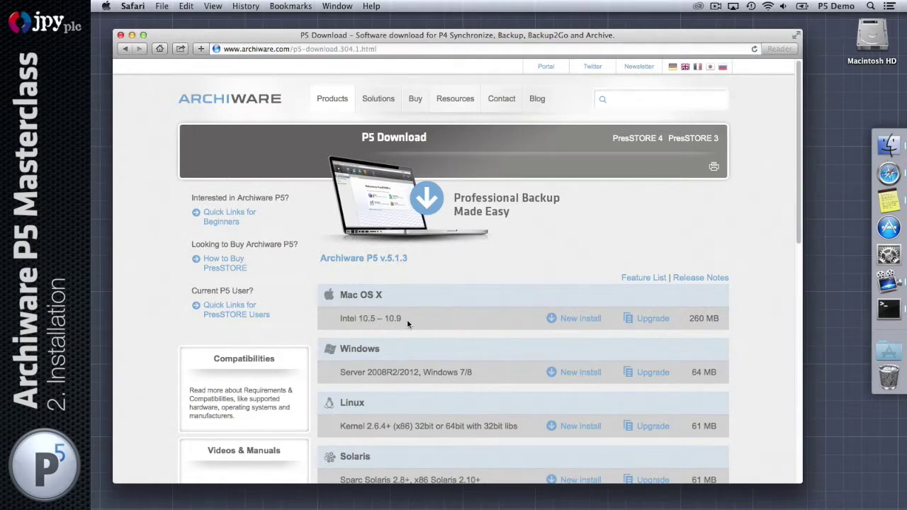
Download the Mac OS X new install package for P5 5.1.3
{"action": "scroll", "coordinate": [472, 307], "scroll_direction": "down", "scroll_amount": 3}
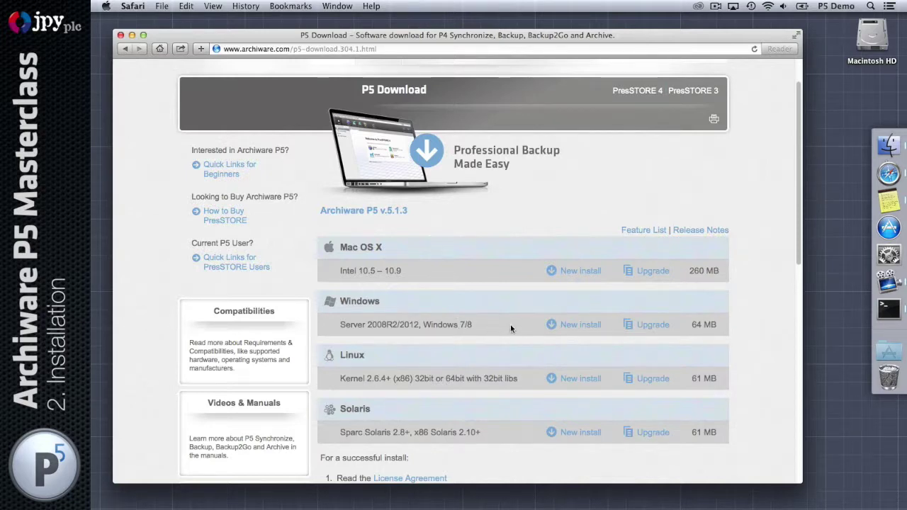
{"action": "scroll", "coordinate": [517, 326], "scroll_direction": "down", "scroll_amount": 2}
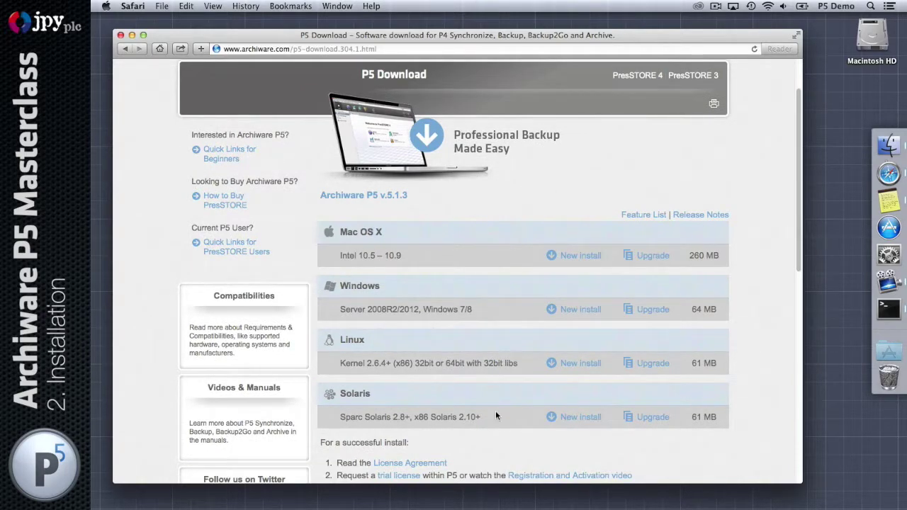
{"action": "left_click", "coordinate": [586, 257]}
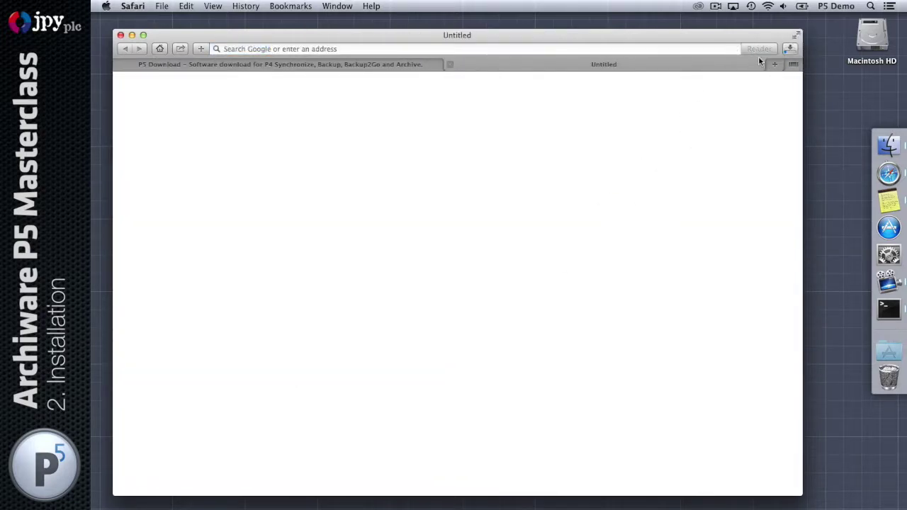
Once the download completes, move awpst513.dmg from Downloads onto the desktop and close the windows
{"action": "left_click", "coordinate": [792, 49]}
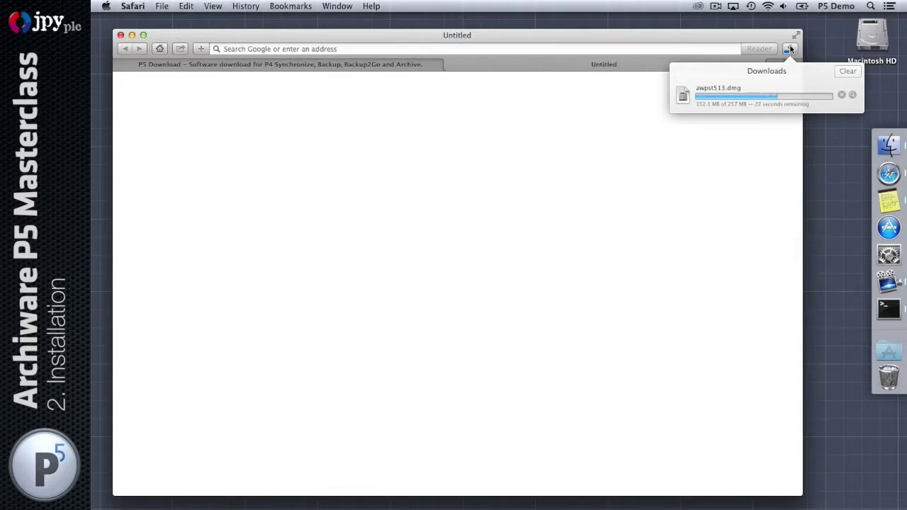
{"action": "left_click", "coordinate": [791, 49]}
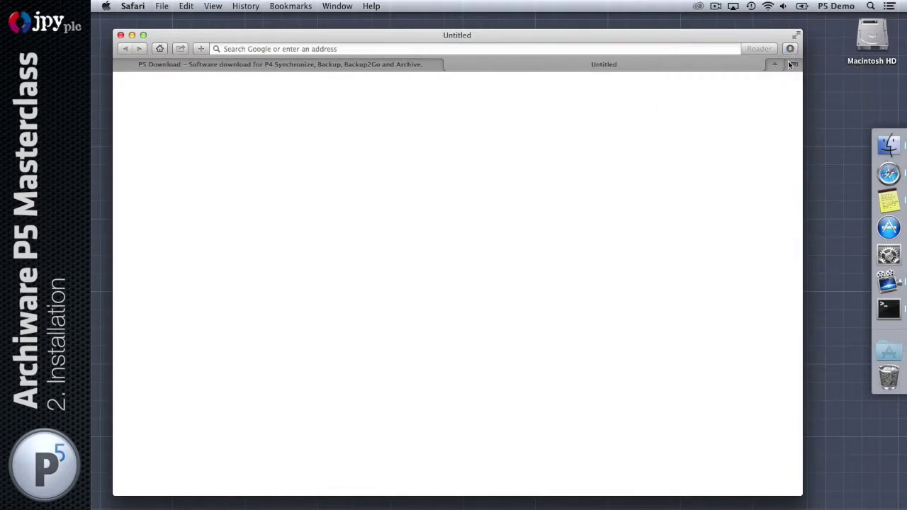
{"action": "left_click", "coordinate": [889, 146]}
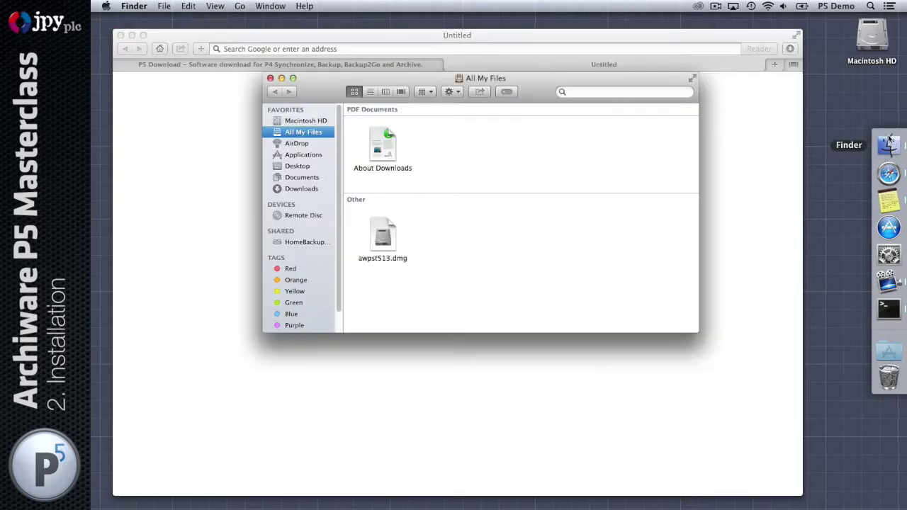
{"action": "left_click", "coordinate": [302, 189]}
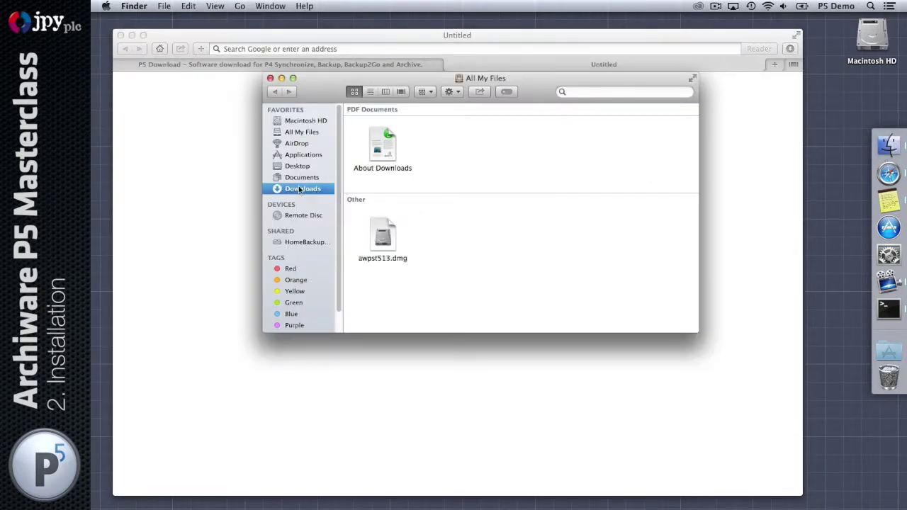
{"action": "left_click_drag", "start_coordinate": [406, 123], "coordinate": [860, 108]}
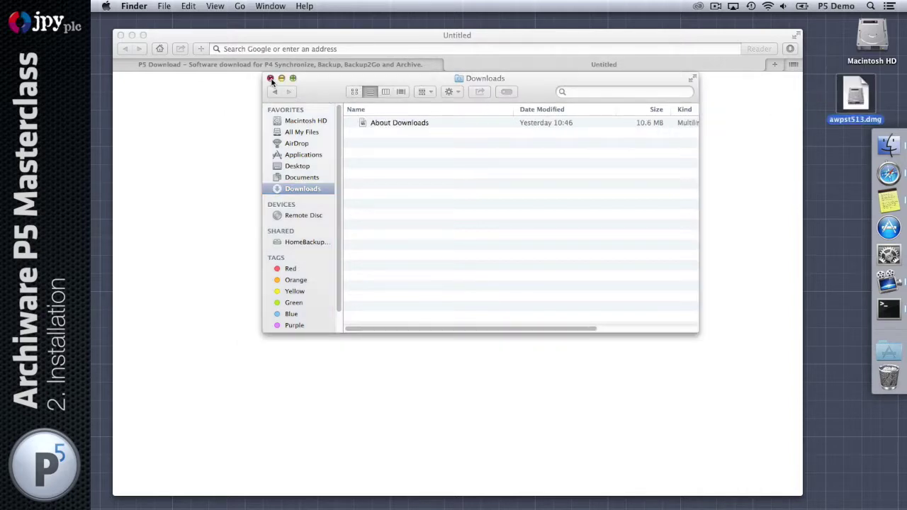
{"action": "left_click", "coordinate": [270, 78]}
Mount awpst513.dmg and open its Mac_OSX_10.8+ folder to find P5-5.1.3-Install.pkg
{"action": "left_click", "coordinate": [122, 35]}
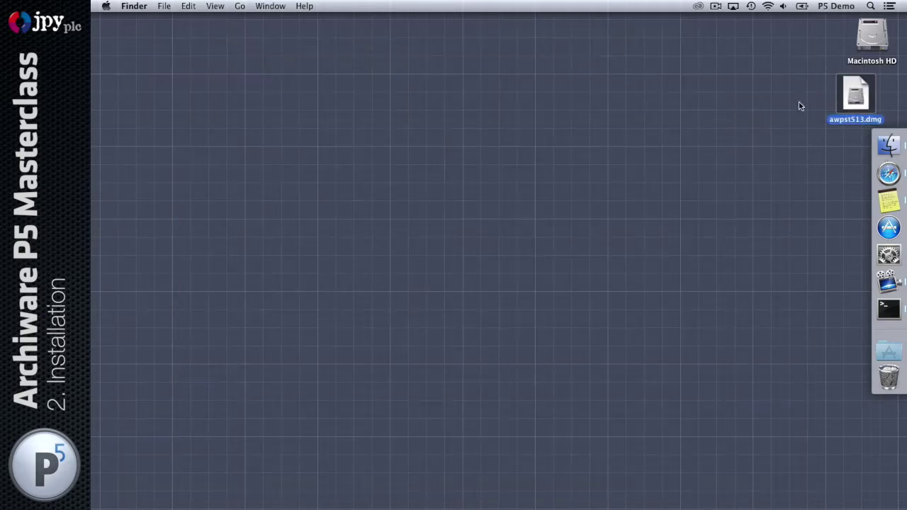
{"action": "double_click", "coordinate": [850, 91]}
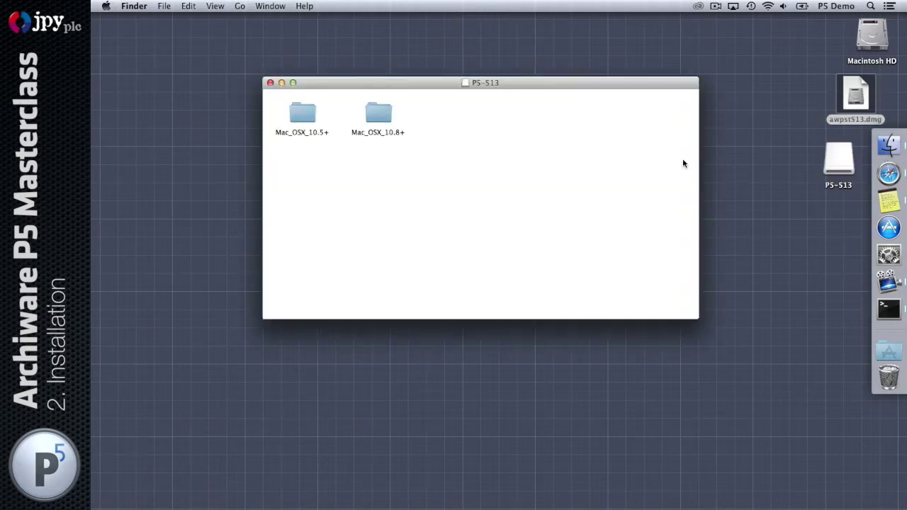
{"action": "left_click_drag", "start_coordinate": [276, 93], "coordinate": [421, 160]}
{"action": "left_click", "coordinate": [421, 160]}
{"action": "left_click", "coordinate": [382, 119]}
{"action": "double_click", "coordinate": [382, 119]}
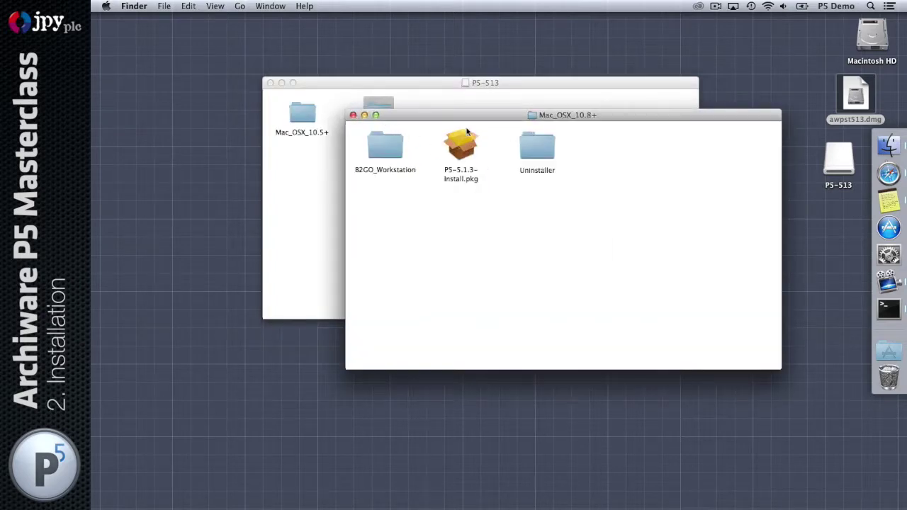
{"action": "left_click_drag", "start_coordinate": [463, 116], "coordinate": [407, 149]}
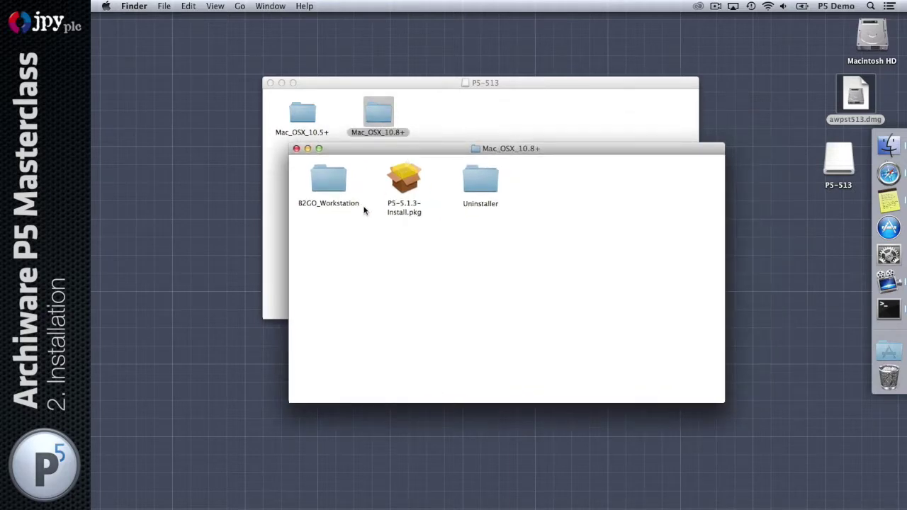
{"action": "left_click_drag", "start_coordinate": [379, 228], "coordinate": [437, 153]}
Launch P5-Uninstall from the Uninstaller folder, then quit it without uninstalling
{"action": "double_click", "coordinate": [480, 178]}
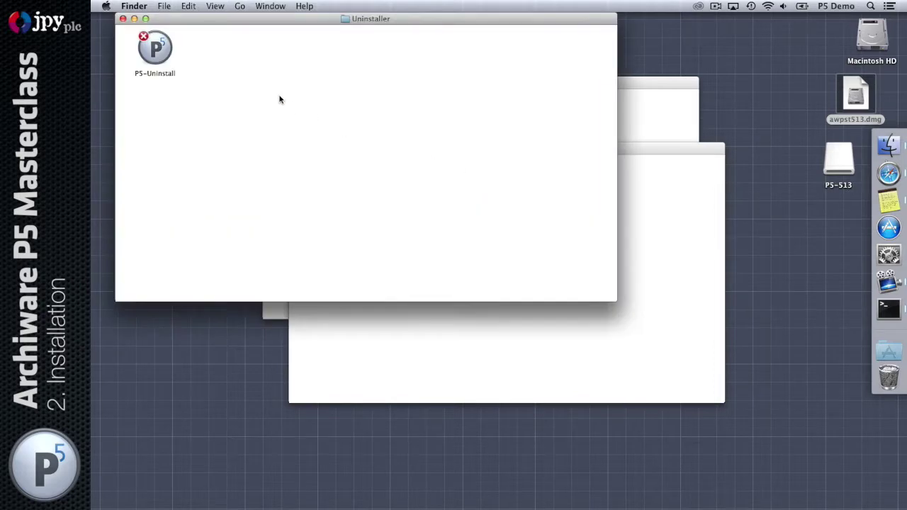
{"action": "left_click_drag", "start_coordinate": [230, 24], "coordinate": [487, 238]}
{"action": "double_click", "coordinate": [430, 260]}
{"action": "left_click", "coordinate": [589, 212]}
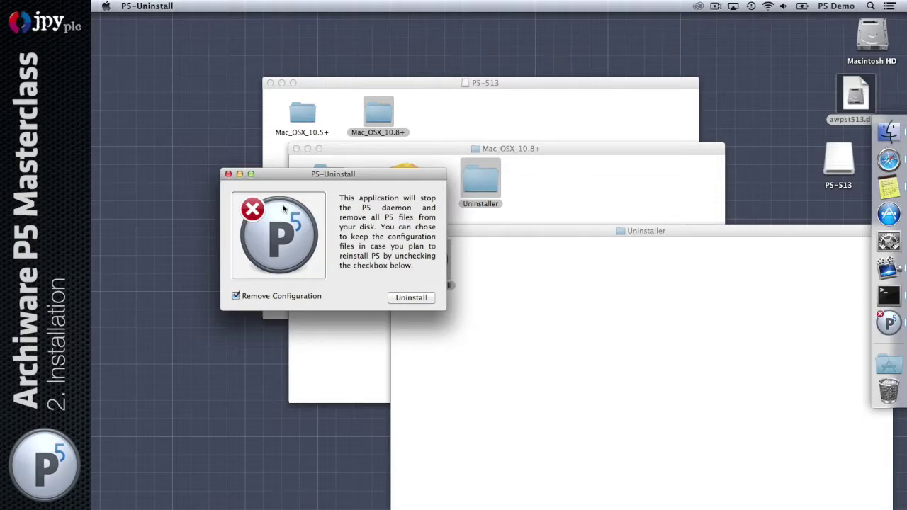
{"action": "left_click", "coordinate": [228, 175]}
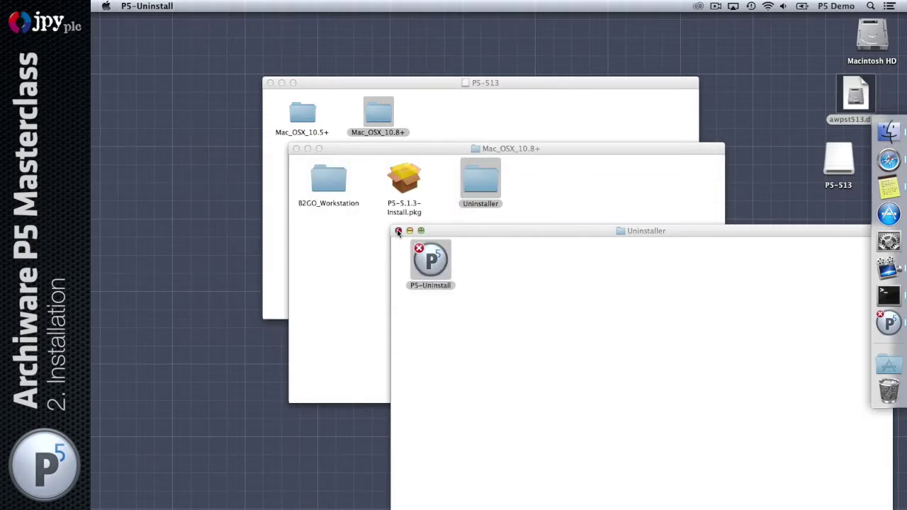
{"action": "left_click", "coordinate": [398, 231]}
{"action": "left_click", "coordinate": [404, 187]}
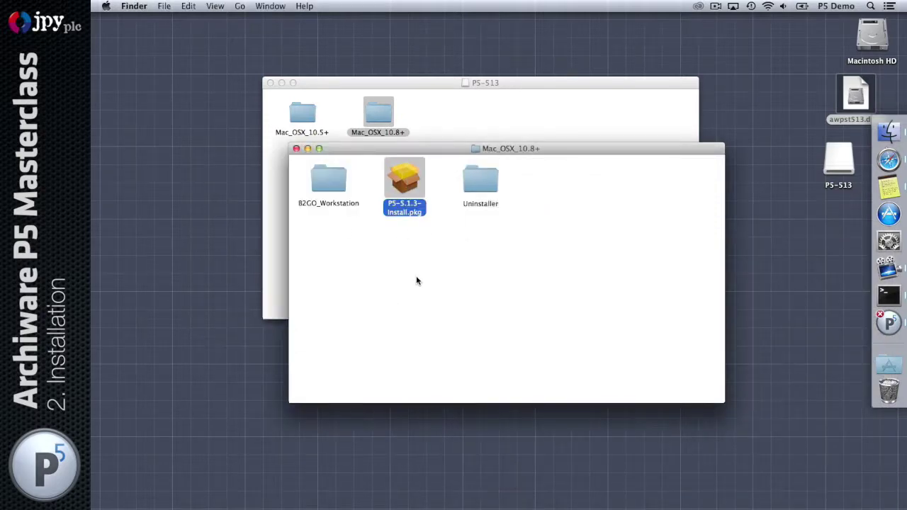
Inspect the B2GO_Workstation folder's installer, close it, and run P5-5.1.3-Install.pkg
{"action": "double_click", "coordinate": [329, 180]}
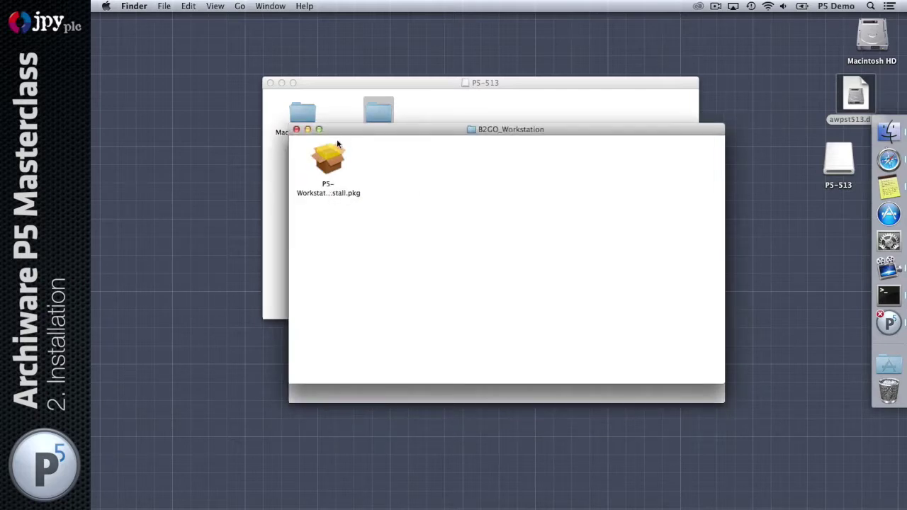
{"action": "left_click_drag", "start_coordinate": [336, 138], "coordinate": [368, 229]}
{"action": "left_click", "coordinate": [358, 267]}
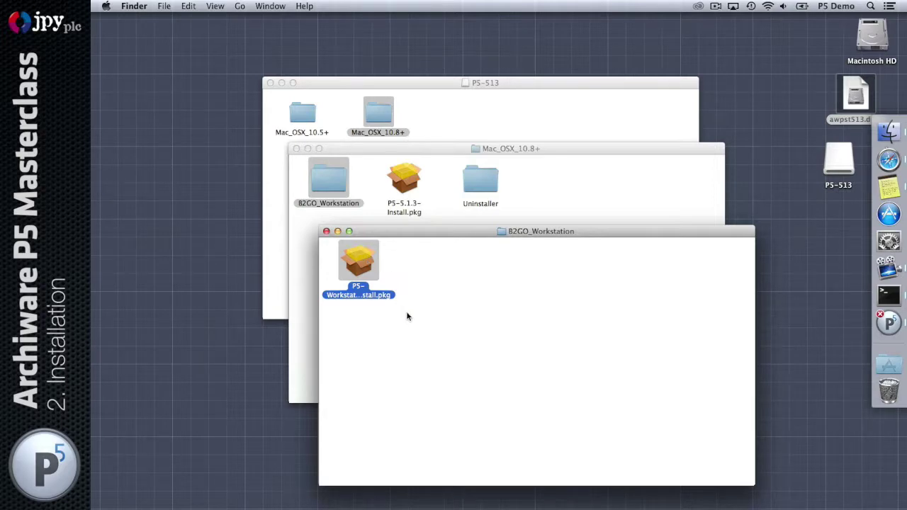
{"action": "left_click", "coordinate": [326, 231]}
{"action": "left_click", "coordinate": [405, 179]}
{"action": "double_click", "coordinate": [406, 178]}
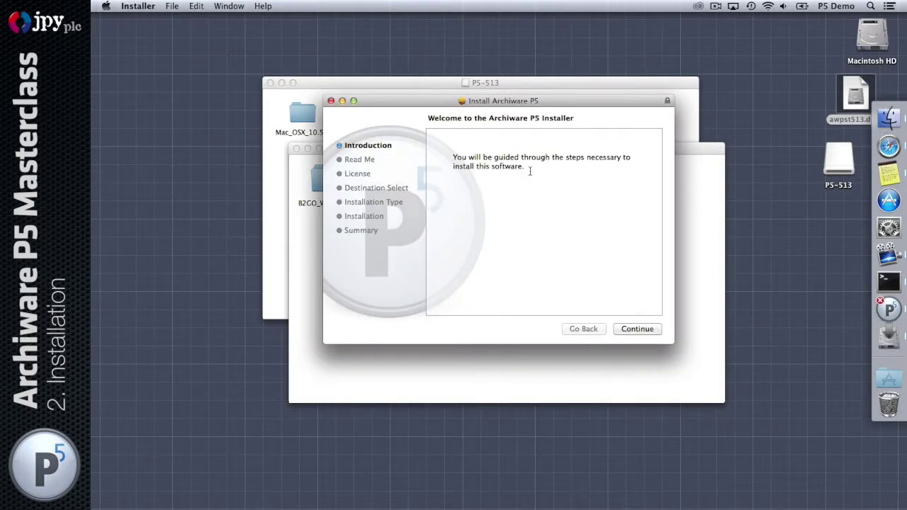
{"action": "left_click_drag", "start_coordinate": [503, 103], "coordinate": [508, 215]}
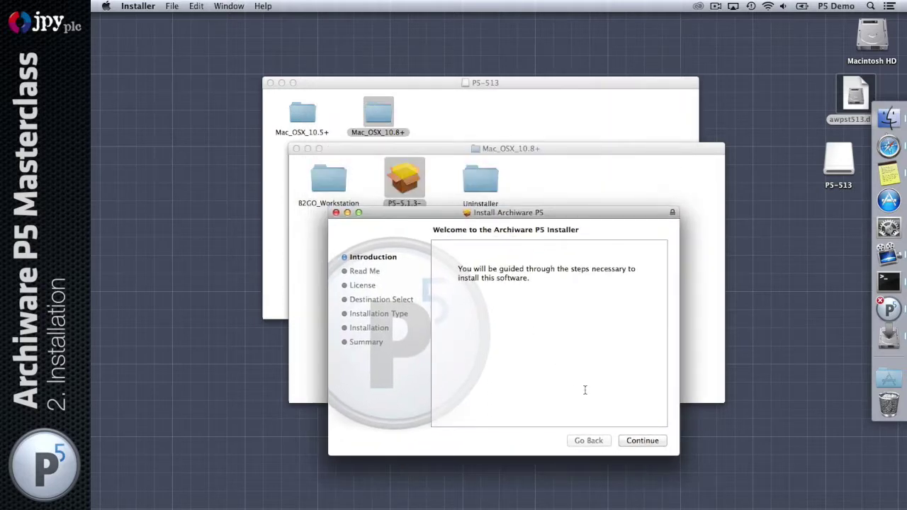
{"action": "left_click", "coordinate": [642, 441]}
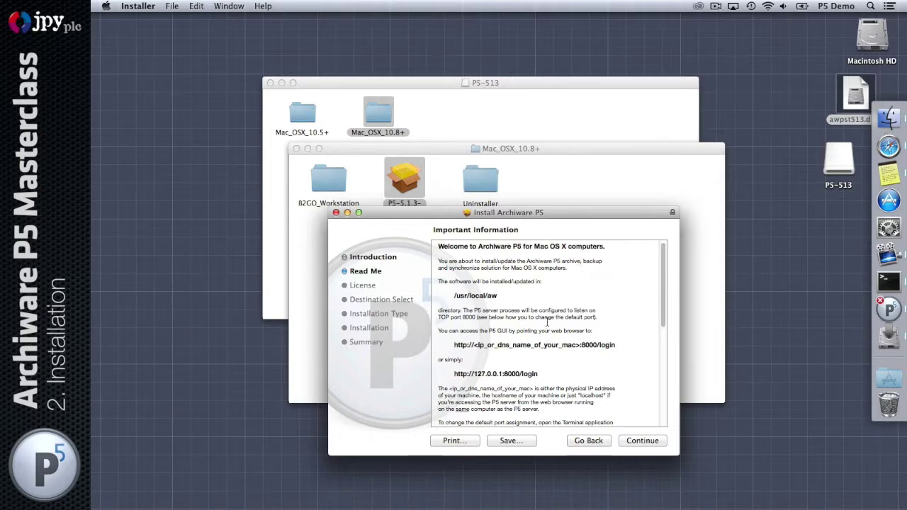
{"action": "left_click_drag", "start_coordinate": [507, 297], "coordinate": [433, 299]}
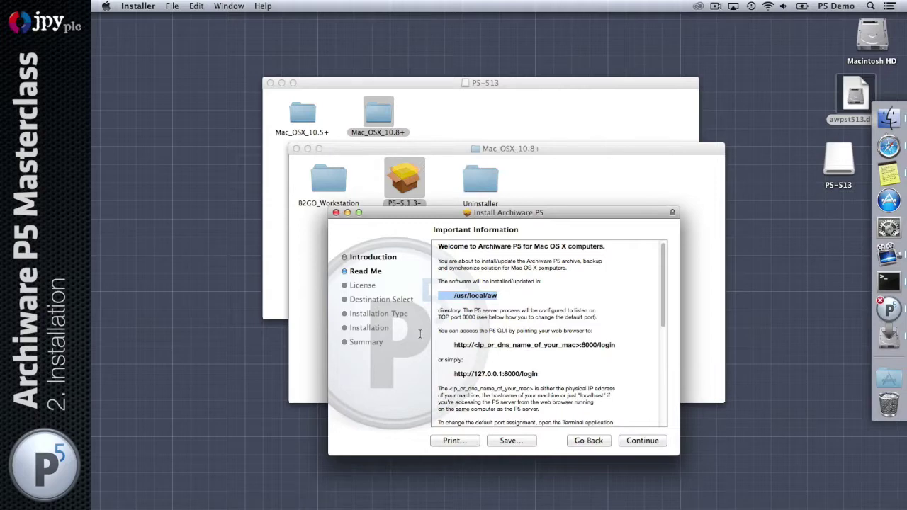
{"action": "left_click_drag", "start_coordinate": [557, 376], "coordinate": [430, 376]}
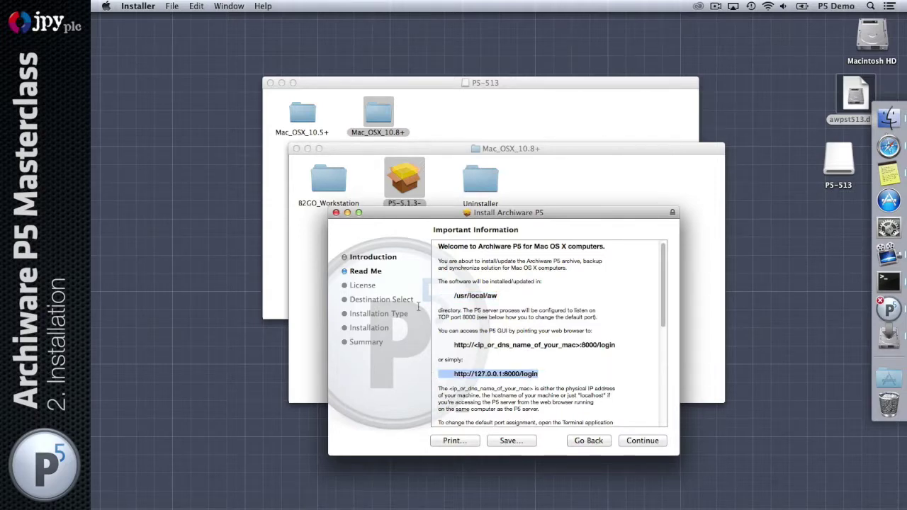
{"action": "left_click_drag", "start_coordinate": [473, 373], "coordinate": [498, 373]}
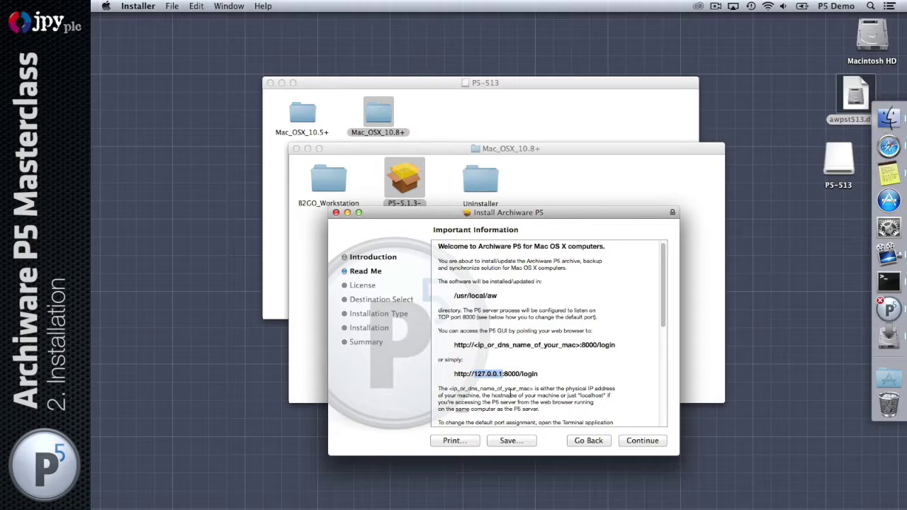
Accept the licence agreement and start the standard install on Macintosh HD
{"action": "left_click", "coordinate": [635, 442]}
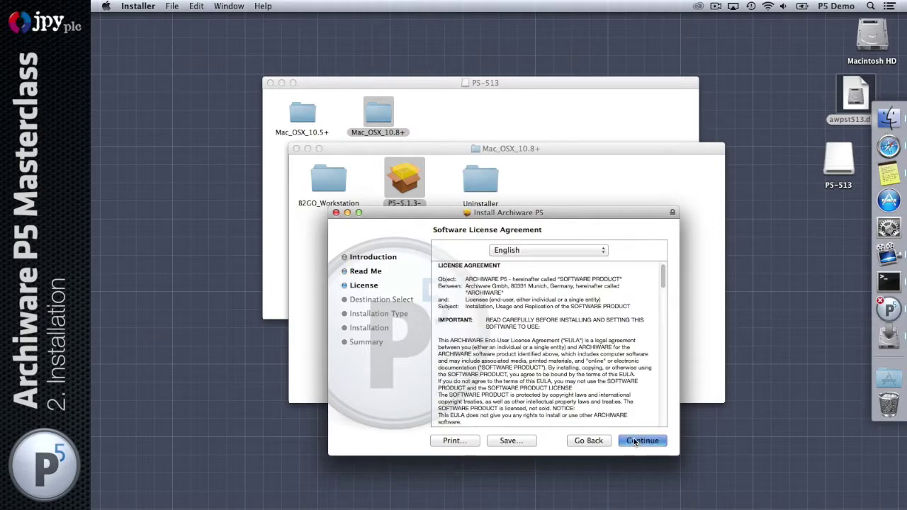
{"action": "left_click", "coordinate": [635, 441]}
{"action": "left_click", "coordinate": [615, 302]}
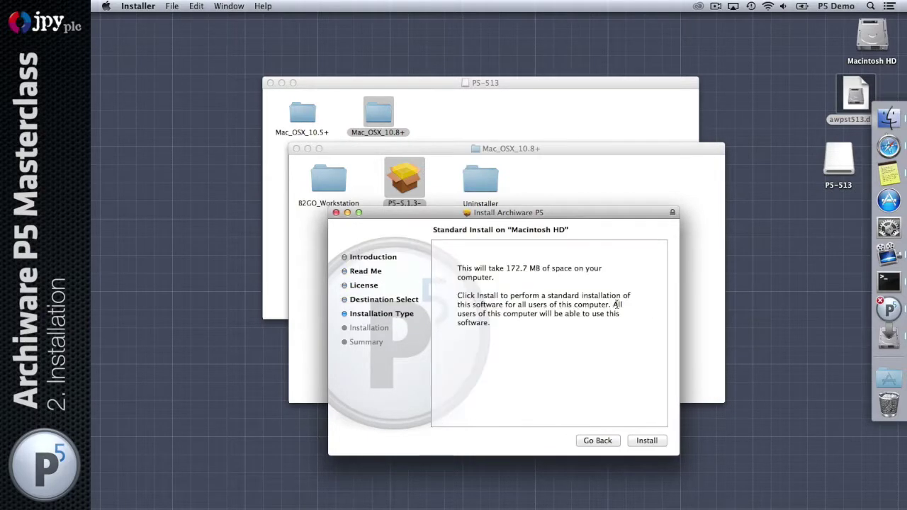
{"action": "left_click", "coordinate": [645, 445]}
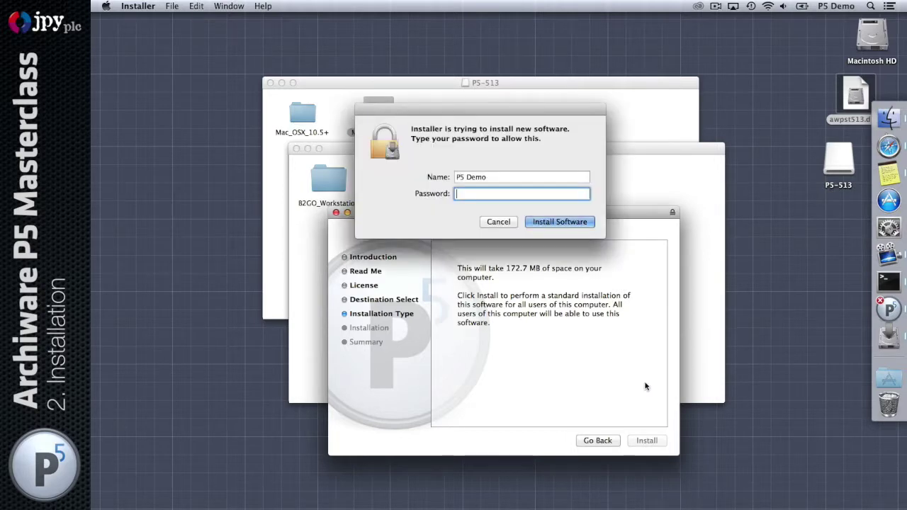
Enter the admin account password to authorise and complete the P5 installation
{"action": "type", "text": "•••••••"}
{"action": "left_click", "coordinate": [540, 222]}
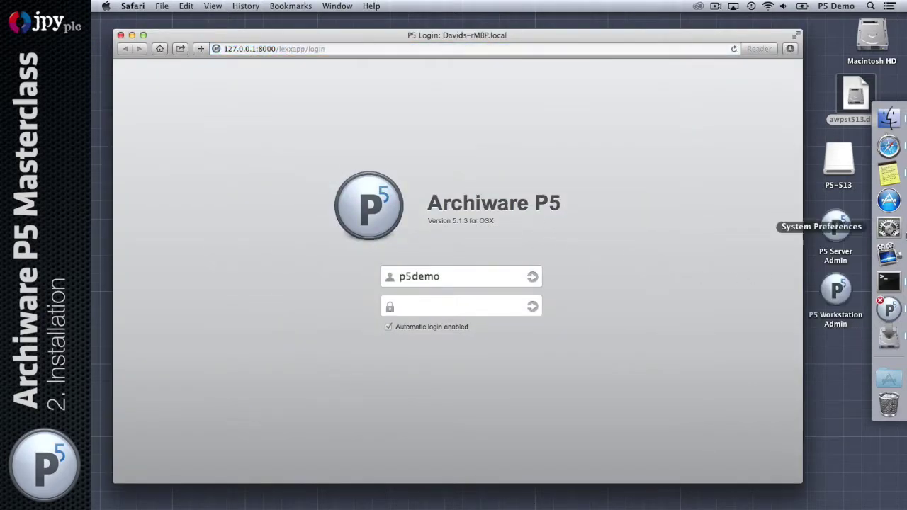
Close the finished Installer and open the Backup2Go login from the P5 Workstation Admin icon
{"action": "left_click_drag", "start_coordinate": [598, 39], "coordinate": [413, 215]}
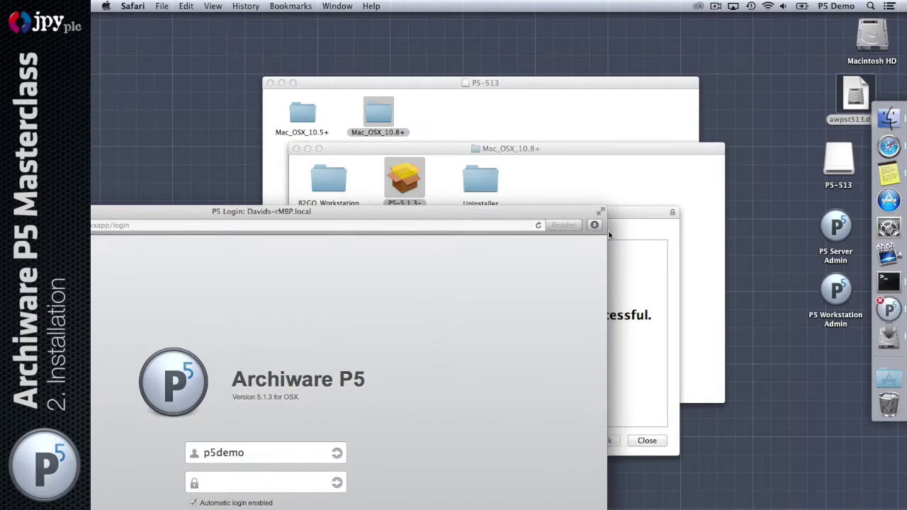
{"action": "left_click_drag", "start_coordinate": [614, 228], "coordinate": [634, 94]}
{"action": "left_click", "coordinate": [665, 306]}
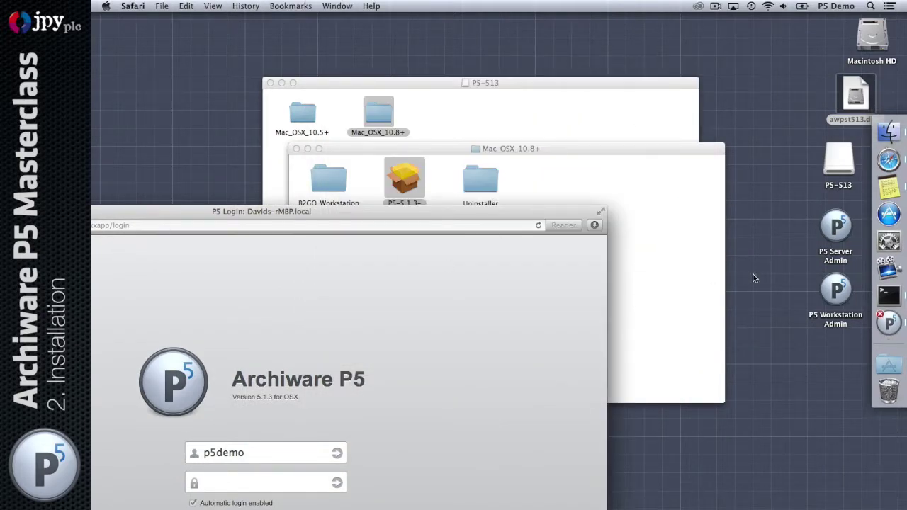
{"action": "left_click_drag", "start_coordinate": [404, 216], "coordinate": [583, 41]}
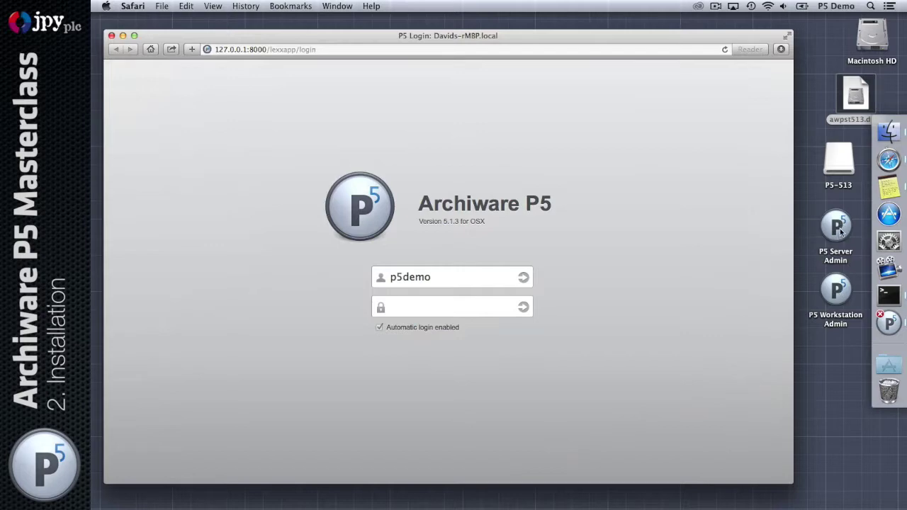
{"action": "left_click", "coordinate": [841, 291]}
{"action": "double_click", "coordinate": [841, 292]}
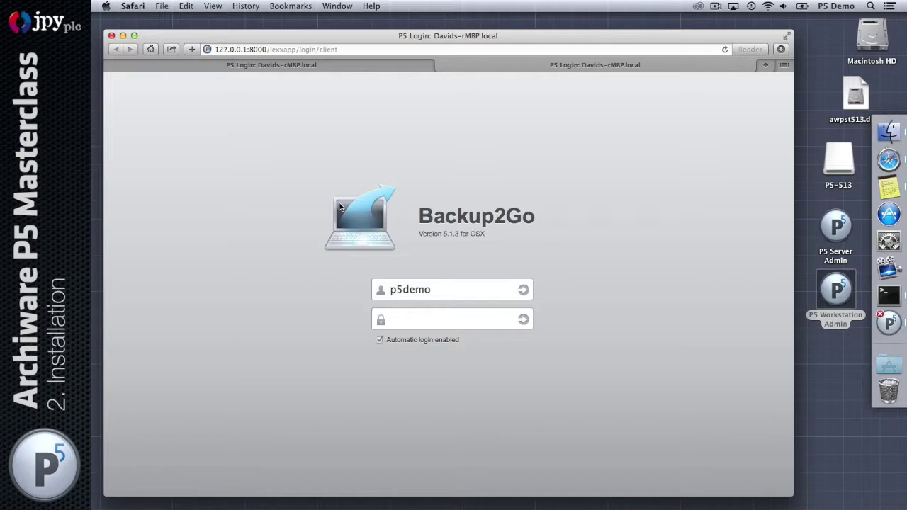
Close the Backup2Go tab, leaving only the Archiware P5 5.1.3 login page
{"action": "left_click", "coordinate": [444, 65]}
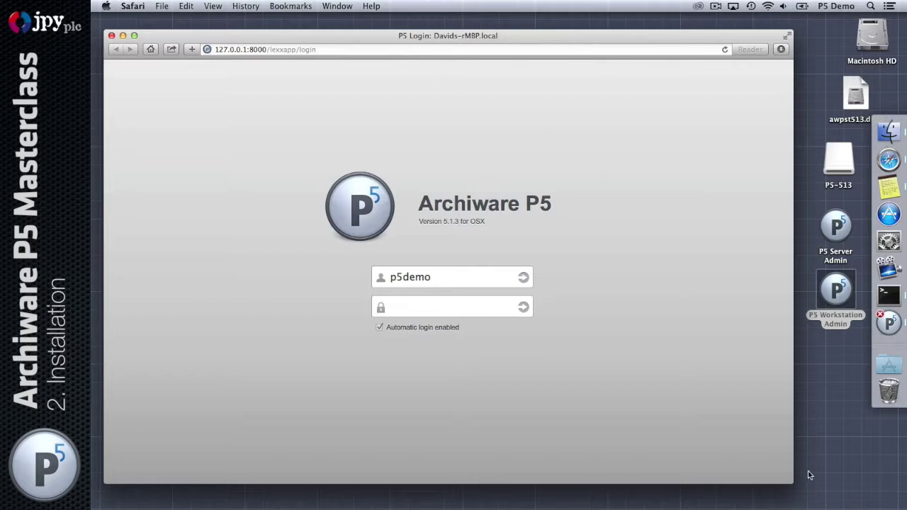
Log in to the P5 admin with the prefilled username and the account password
{"action": "left_click_drag", "start_coordinate": [791, 482], "coordinate": [745, 473]}
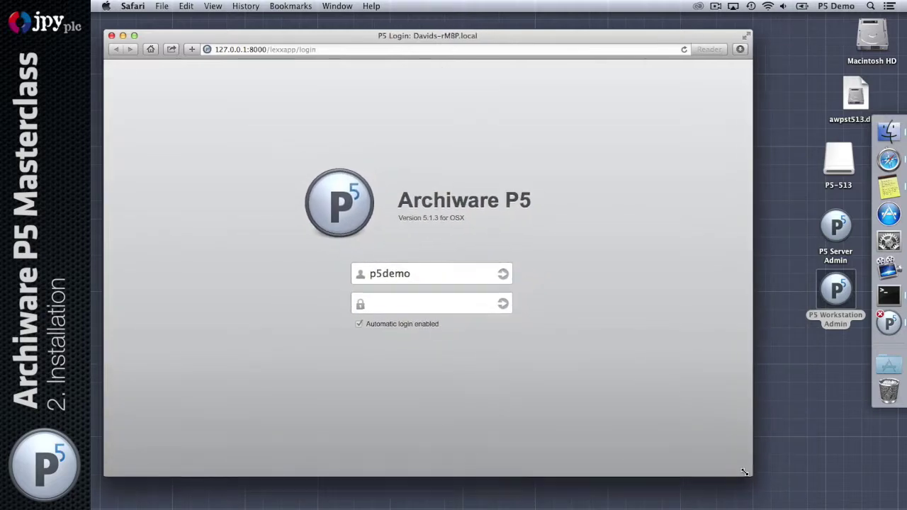
{"action": "left_click", "coordinate": [449, 273]}
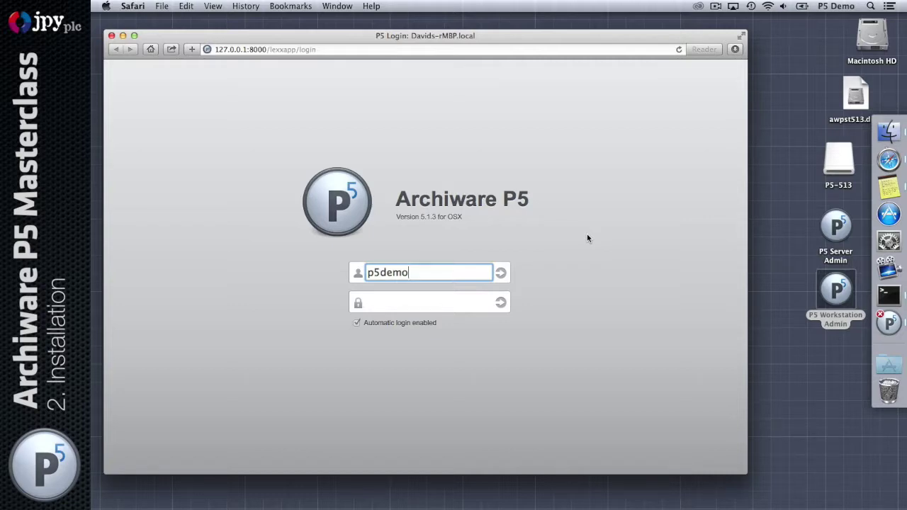
{"action": "key", "text": "Tab"}
{"action": "type", "text": "demodemo"}
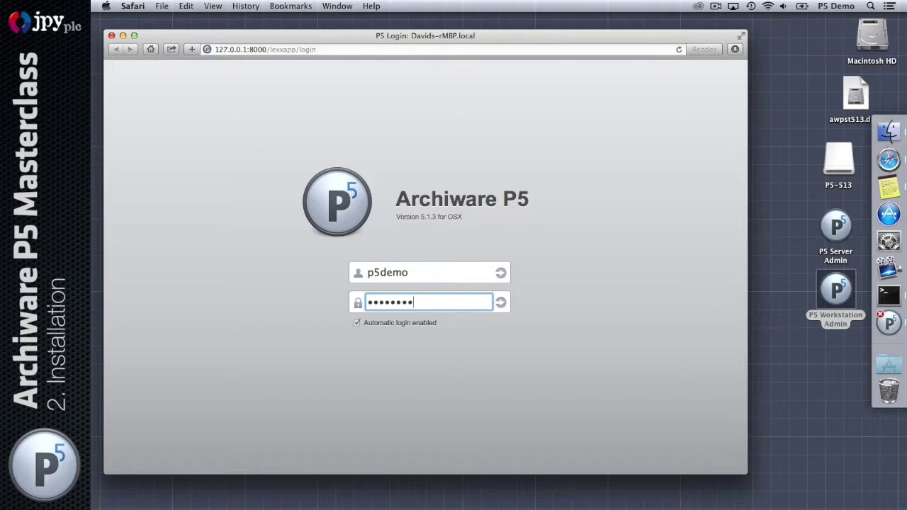
{"action": "key", "text": "Return"}
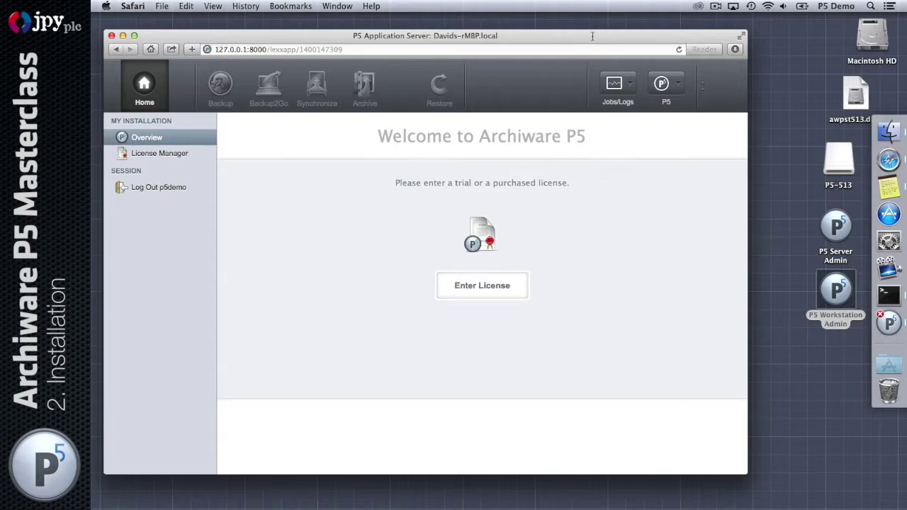
Bring up the empty License Manager via Enter License, then open a blank Safari tab
{"action": "left_click_drag", "start_coordinate": [592, 36], "coordinate": [598, 44]}
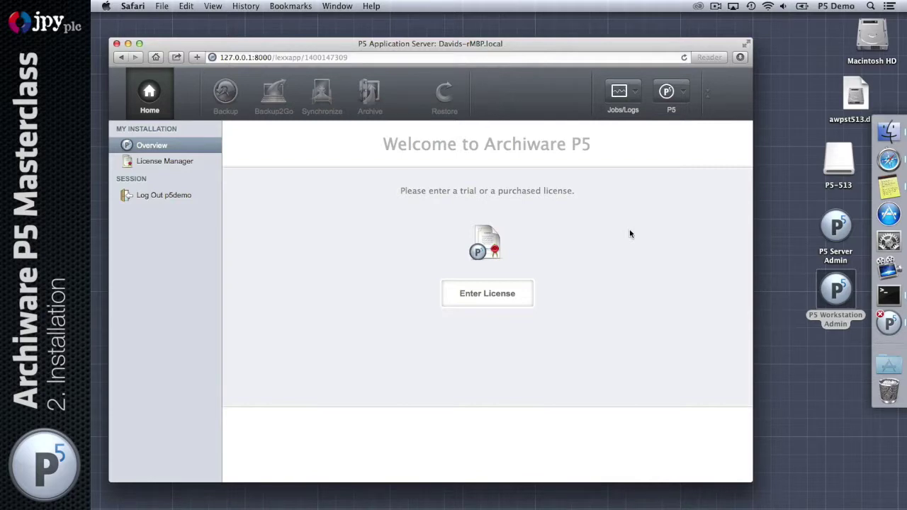
{"action": "left_click", "coordinate": [494, 299]}
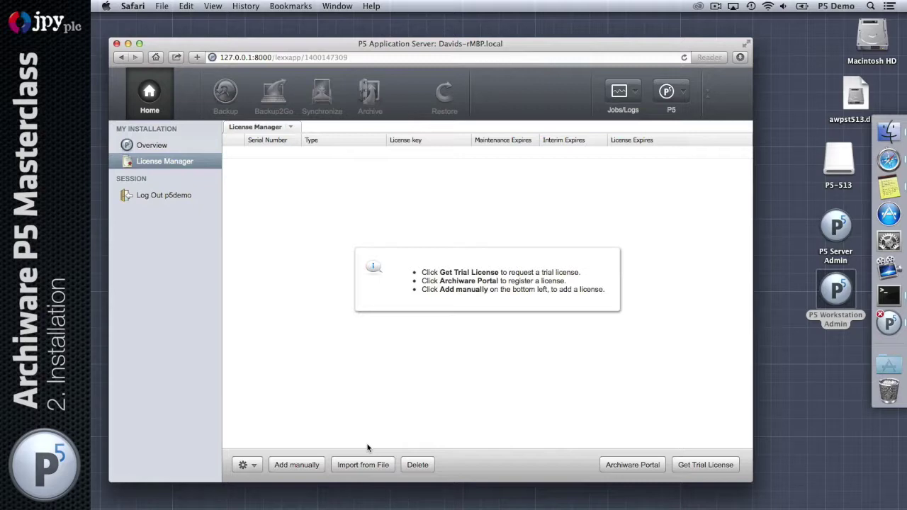
{"action": "key", "text": "super+t"}
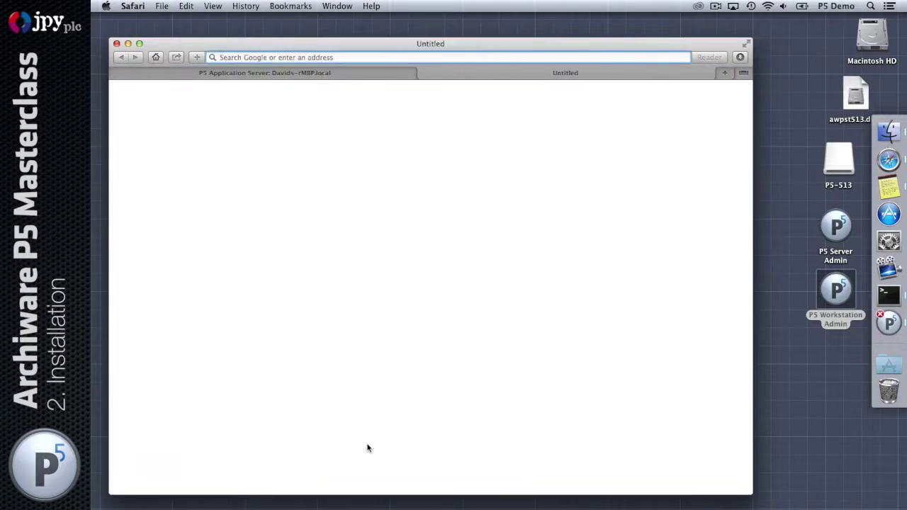
Load the Archiware website and open the Archiware Portal sign-in page in a new tab
{"action": "type", "text": "archiware.com"}
{"action": "key", "text": "Return"}
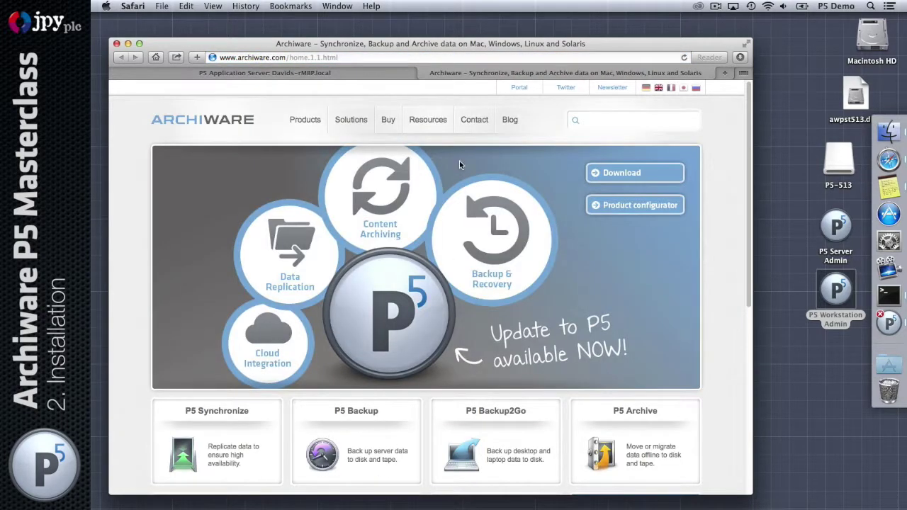
{"action": "left_click", "coordinate": [520, 88]}
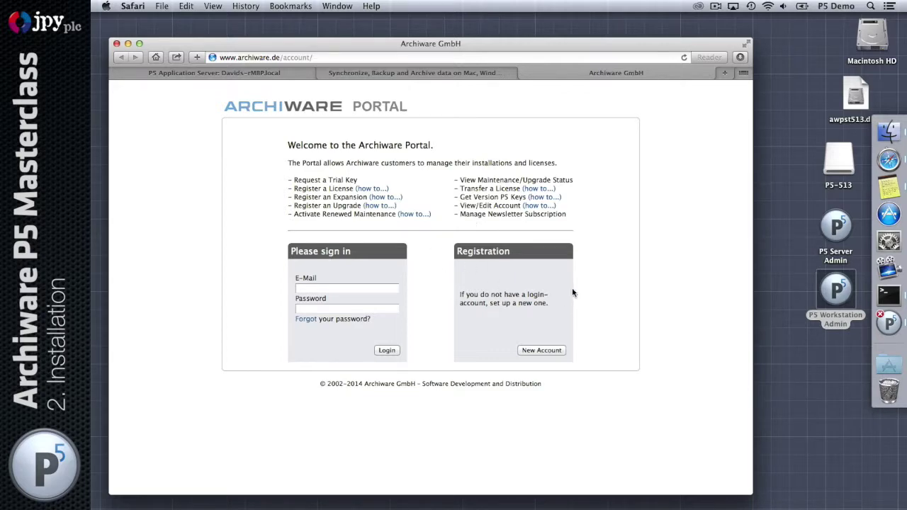
Look over the New Account sign-up form, go back, and return to the License Manager tab
{"action": "left_click", "coordinate": [550, 349]}
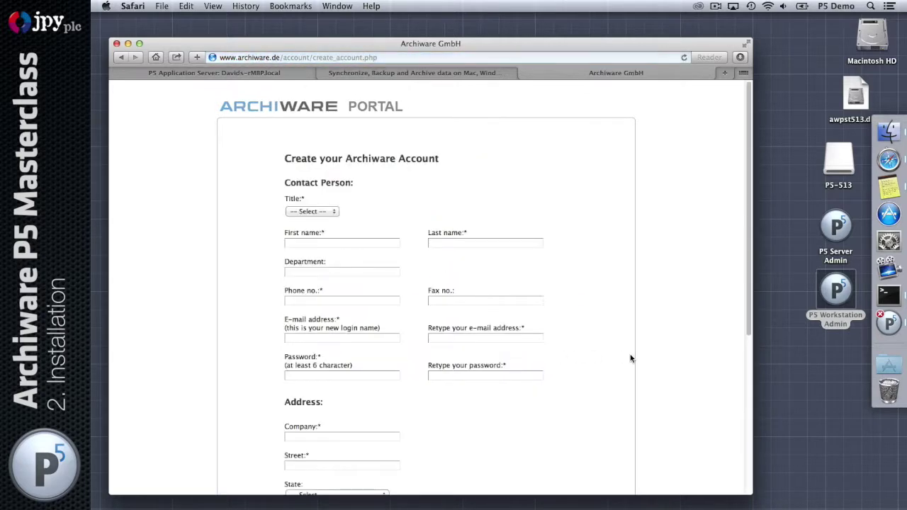
{"action": "scroll", "coordinate": [628, 359], "scroll_direction": "down", "scroll_amount": 5}
{"action": "scroll", "coordinate": [622, 358], "scroll_direction": "up", "scroll_amount": 5}
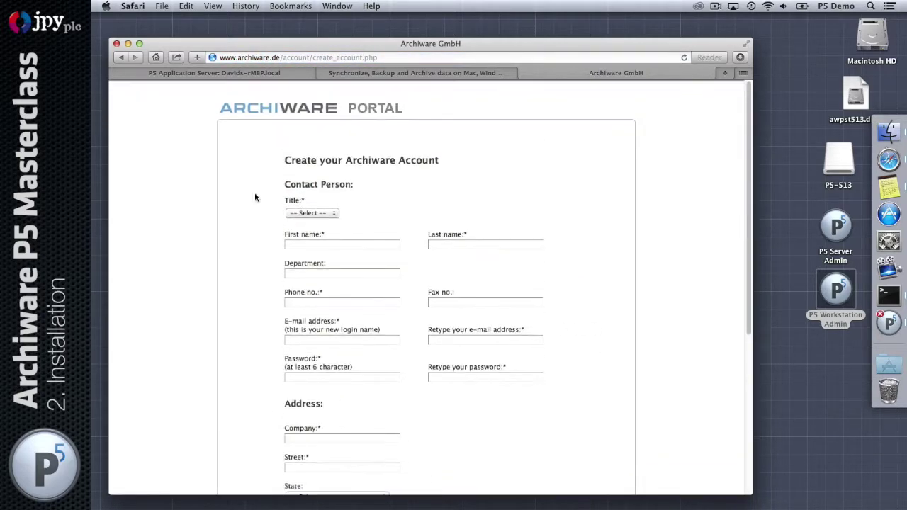
{"action": "left_click", "coordinate": [122, 58]}
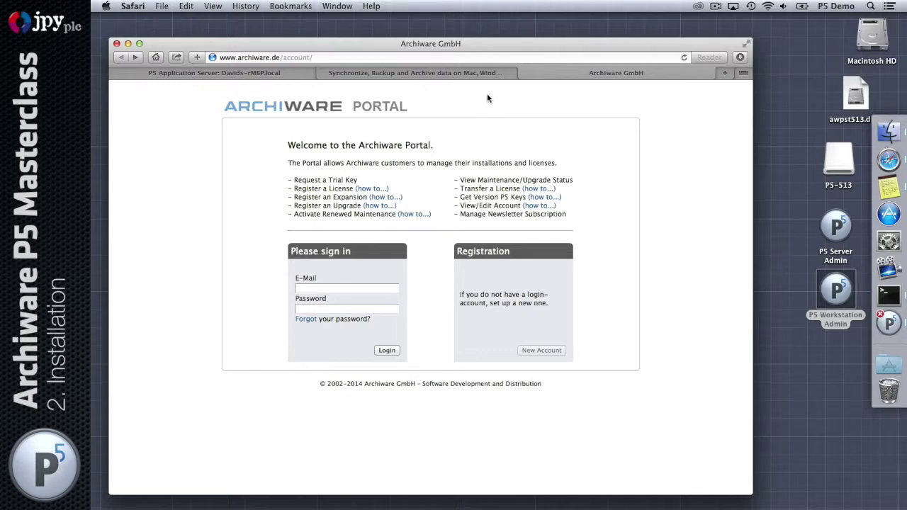
{"action": "left_click", "coordinate": [121, 73]}
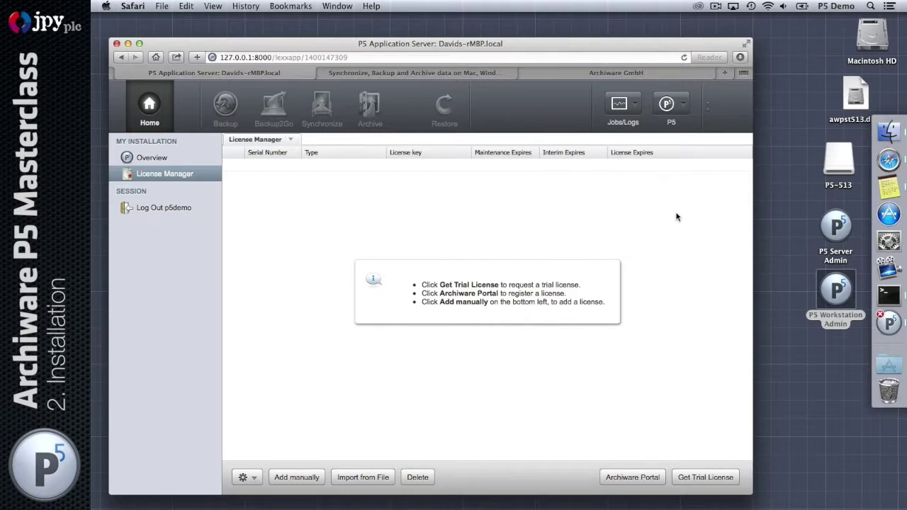
Start a manual license entry, select the serial number field and copy the Host ID value
{"action": "left_click", "coordinate": [299, 479]}
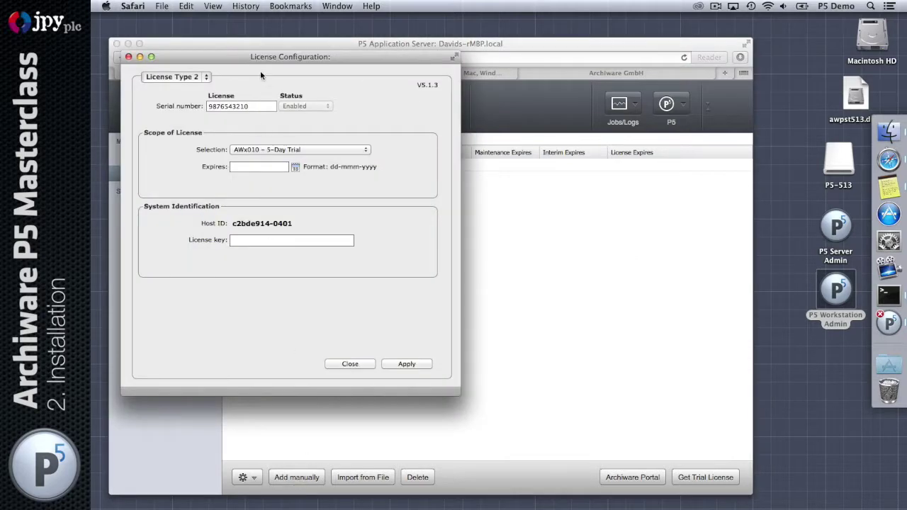
{"action": "left_click_drag", "start_coordinate": [284, 67], "coordinate": [430, 83]}
{"action": "double_click", "coordinate": [415, 128]}
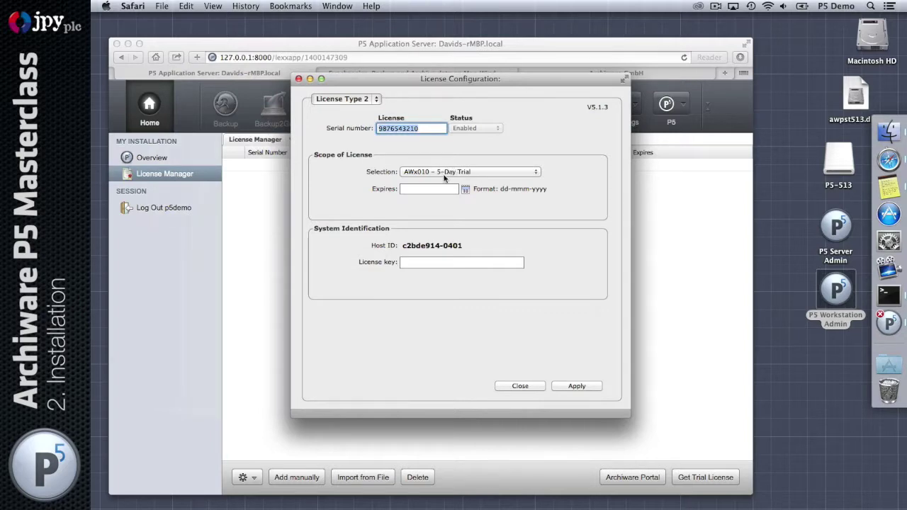
{"action": "left_click", "coordinate": [437, 261]}
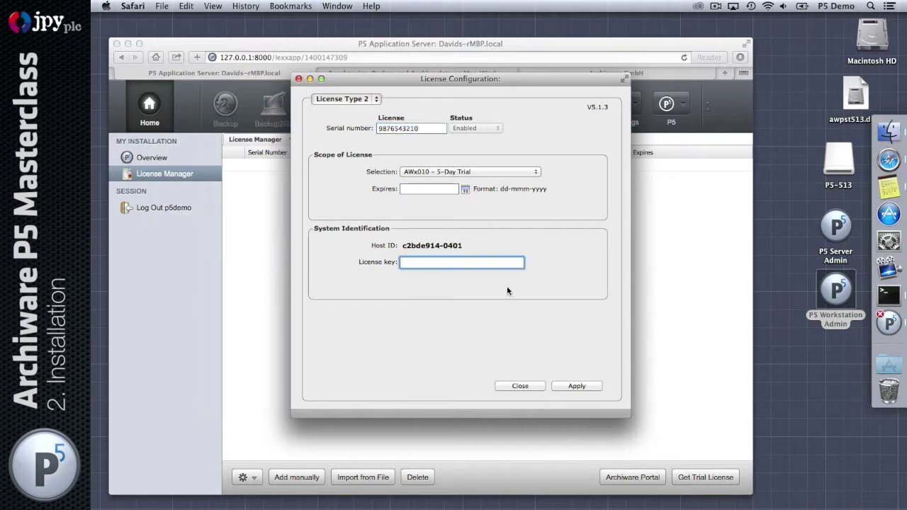
{"action": "left_click", "coordinate": [418, 246]}
{"action": "left_click_drag", "start_coordinate": [402, 246], "coordinate": [462, 246]}
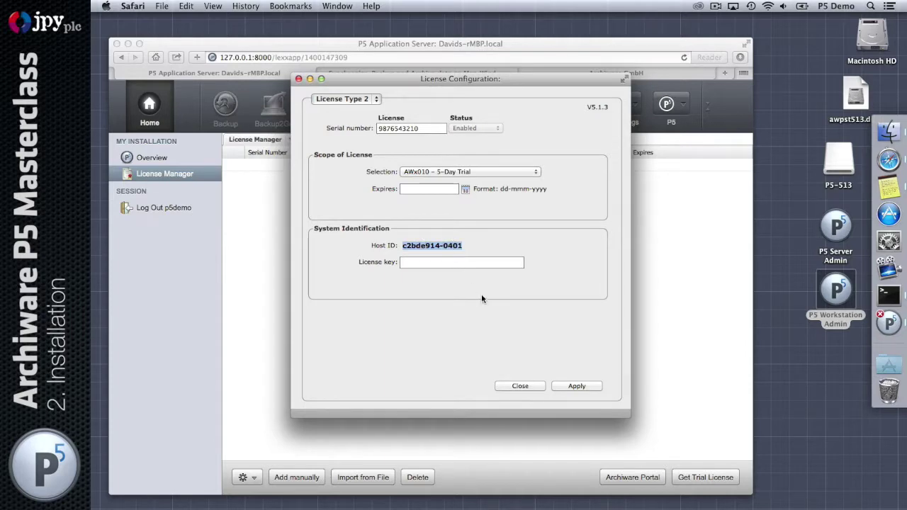
{"action": "key", "text": "Tab"}
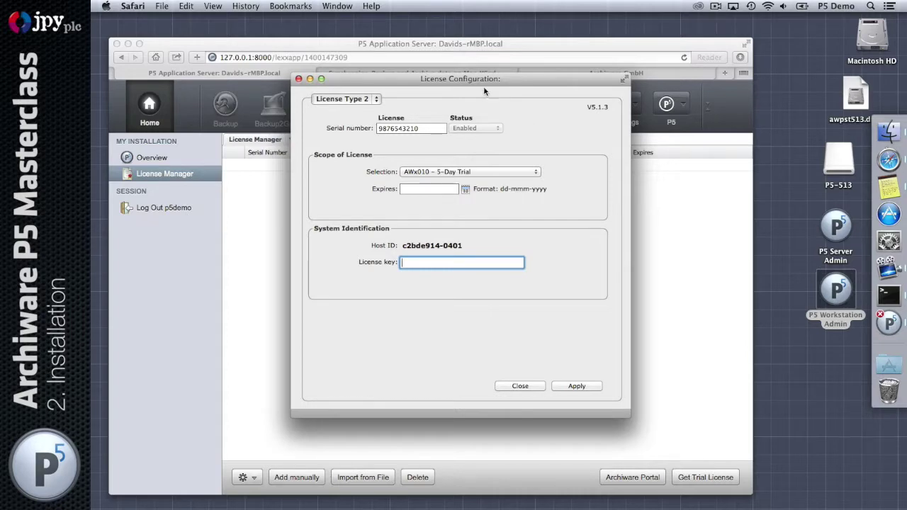
{"action": "left_click_drag", "start_coordinate": [484, 80], "coordinate": [479, 90]}
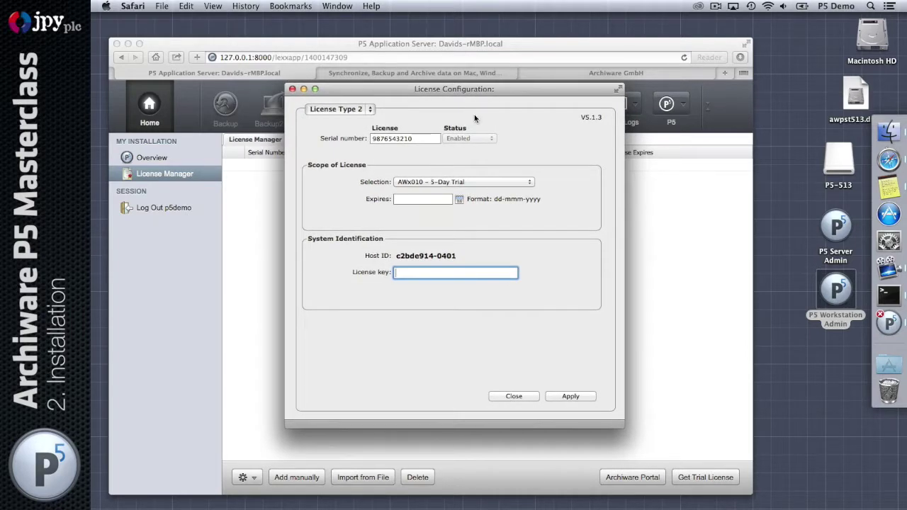
Choose license type AWx000 – Channel Evaluation with expiry date 01-Jun-2014
{"action": "left_click", "coordinate": [489, 182]}
{"action": "left_click", "coordinate": [509, 198]}
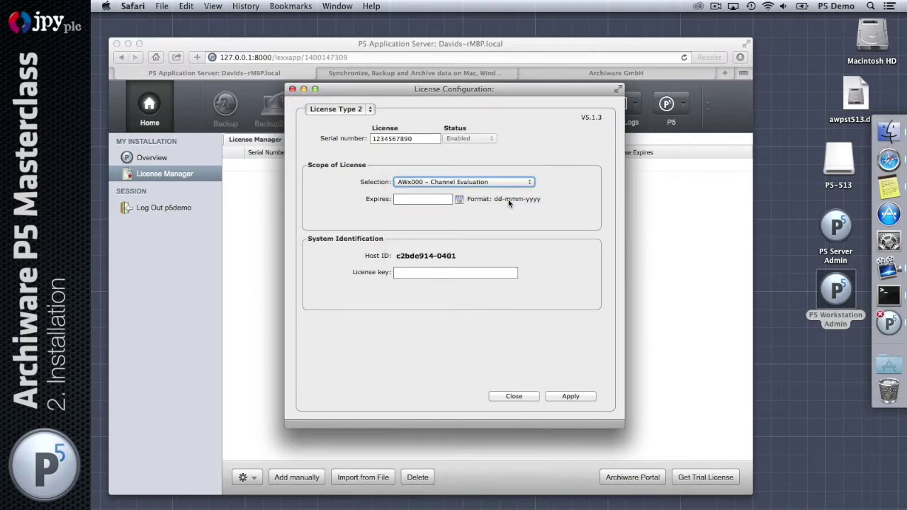
{"action": "left_click", "coordinate": [458, 199]}
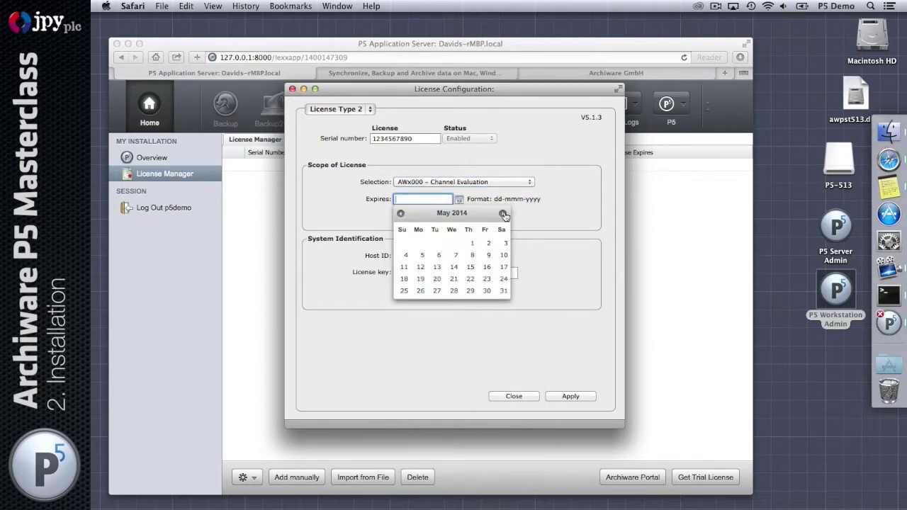
{"action": "left_click", "coordinate": [472, 244]}
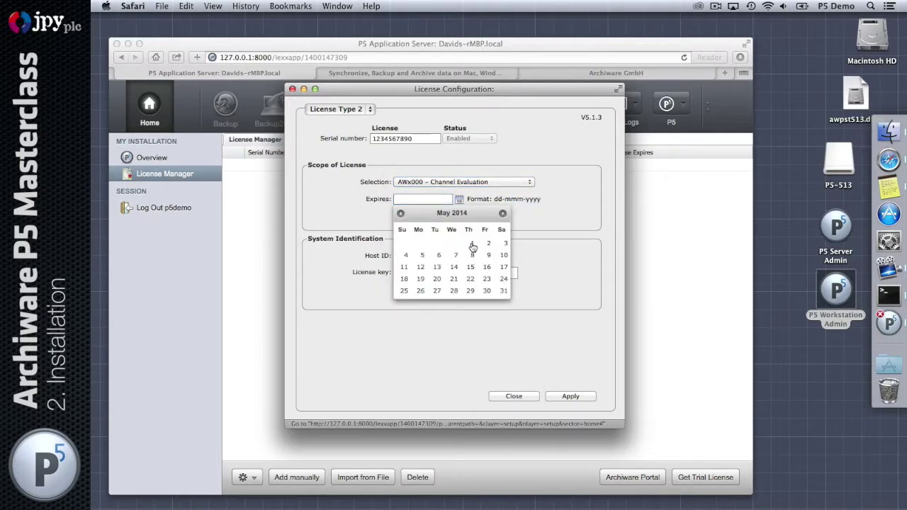
{"action": "left_click", "coordinate": [458, 199]}
{"action": "left_click", "coordinate": [502, 213]}
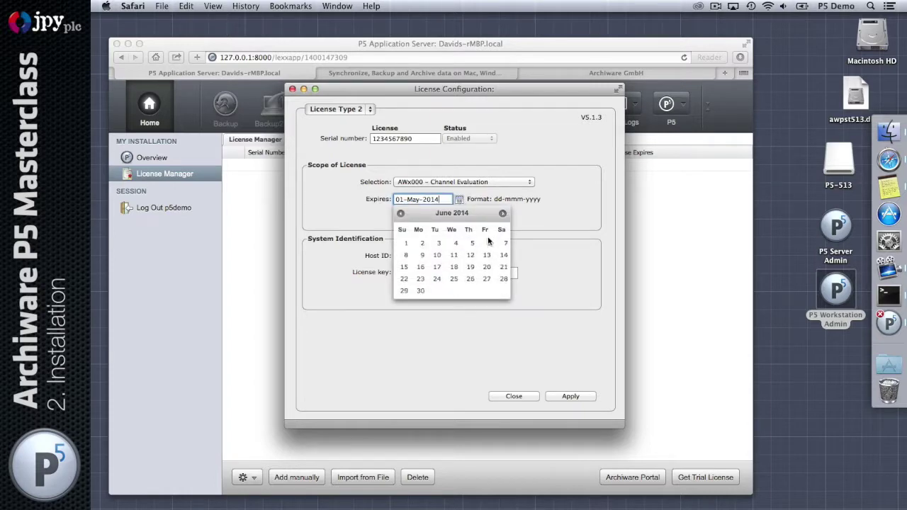
{"action": "left_click", "coordinate": [405, 244]}
Paste the license key into its field and apply the license
{"action": "left_click", "coordinate": [478, 272]}
{"action": "key", "text": "super+v"}
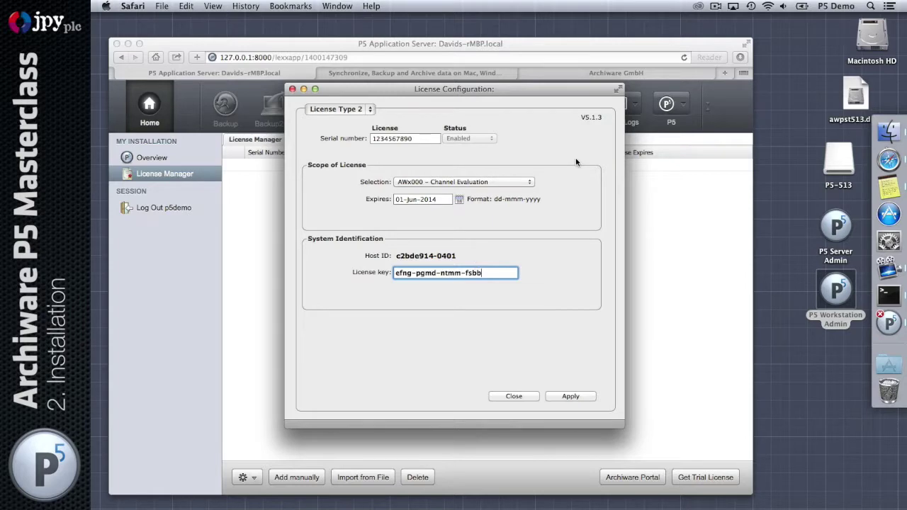
{"action": "left_click", "coordinate": [571, 396]}
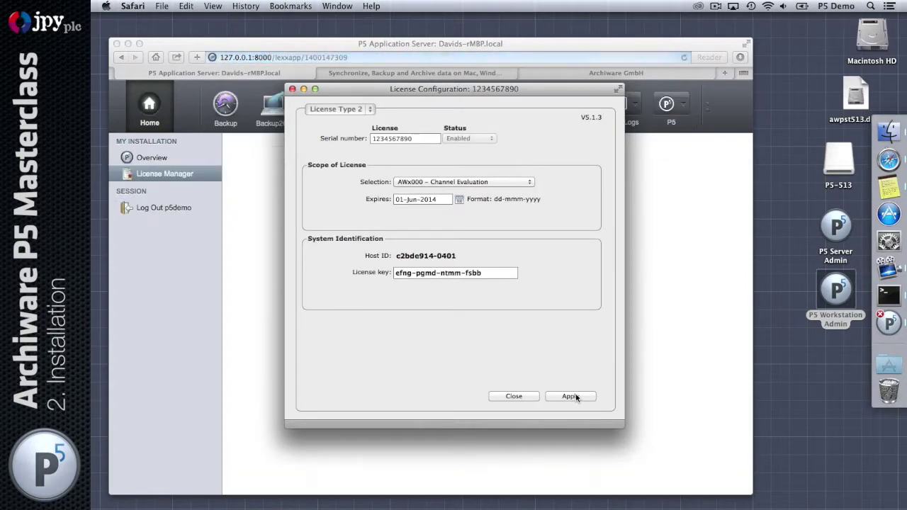
Close the applied Channel Evaluation license form and begin a second manual license entry
{"action": "left_click", "coordinate": [504, 397]}
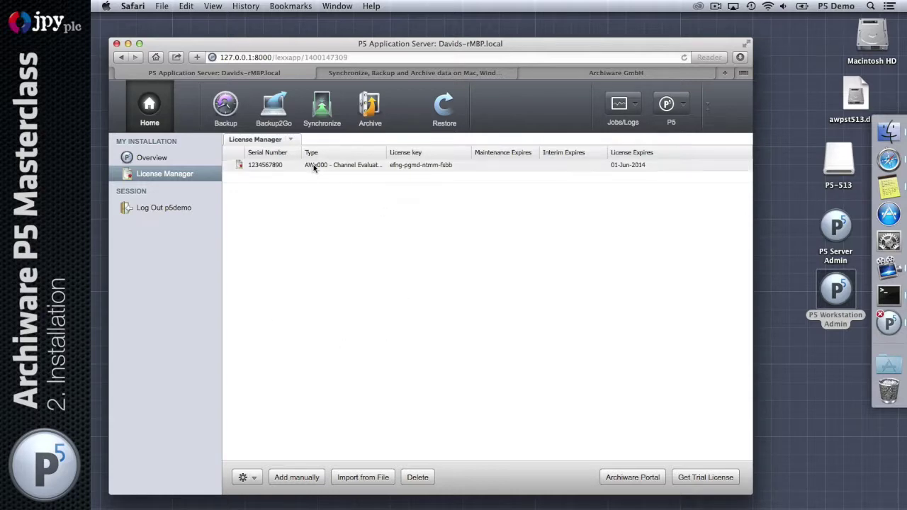
{"action": "left_click", "coordinate": [291, 479]}
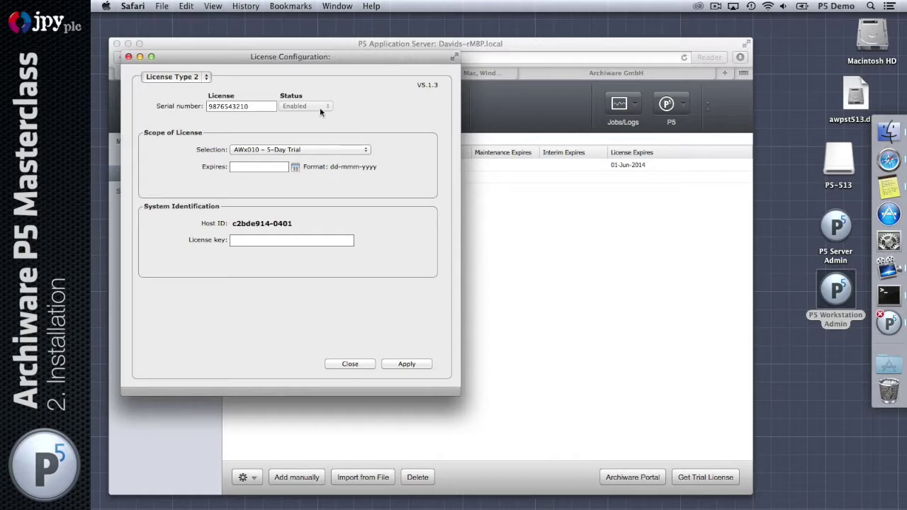
Choose AWx411 – Professional Edition 48, enter the serial number, and leave maintenance expiry blank
{"action": "left_click_drag", "start_coordinate": [305, 56], "coordinate": [462, 94]}
{"action": "left_click", "coordinate": [477, 187]}
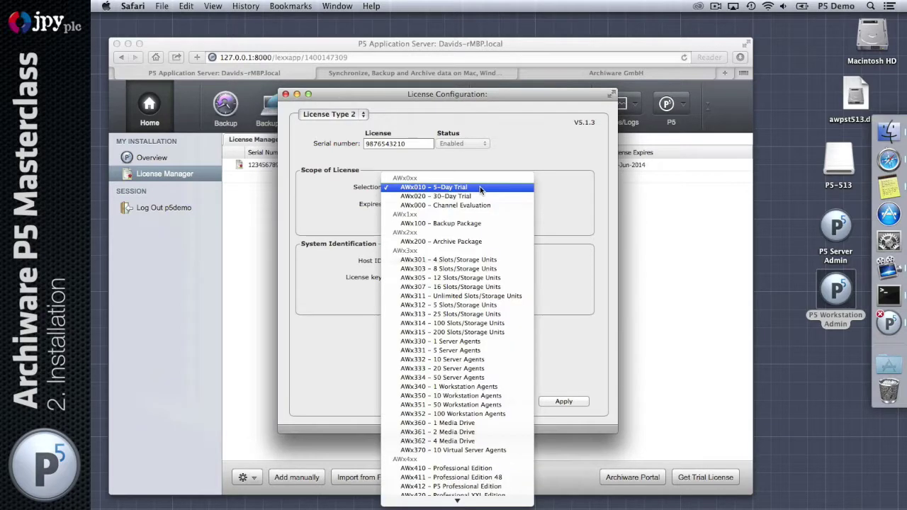
{"action": "scroll", "coordinate": [510, 291], "scroll_direction": "down", "scroll_amount": 10}
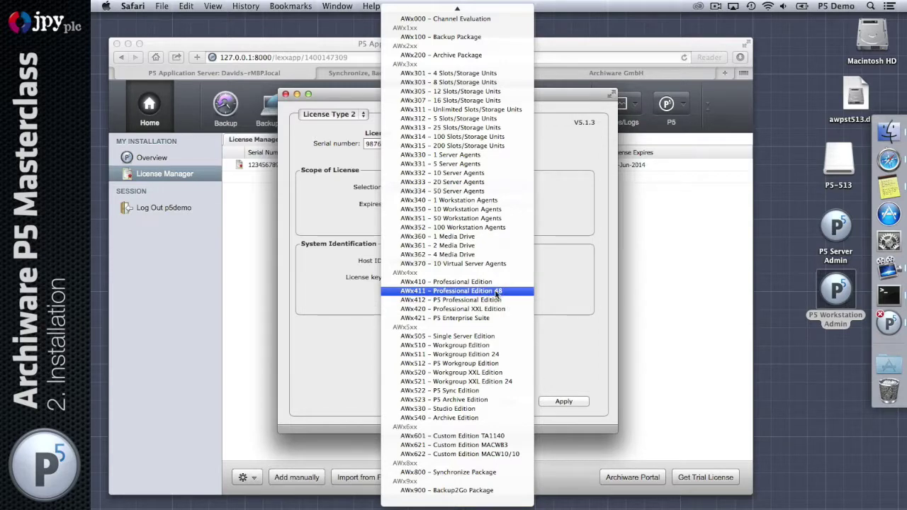
{"action": "left_click", "coordinate": [508, 292]}
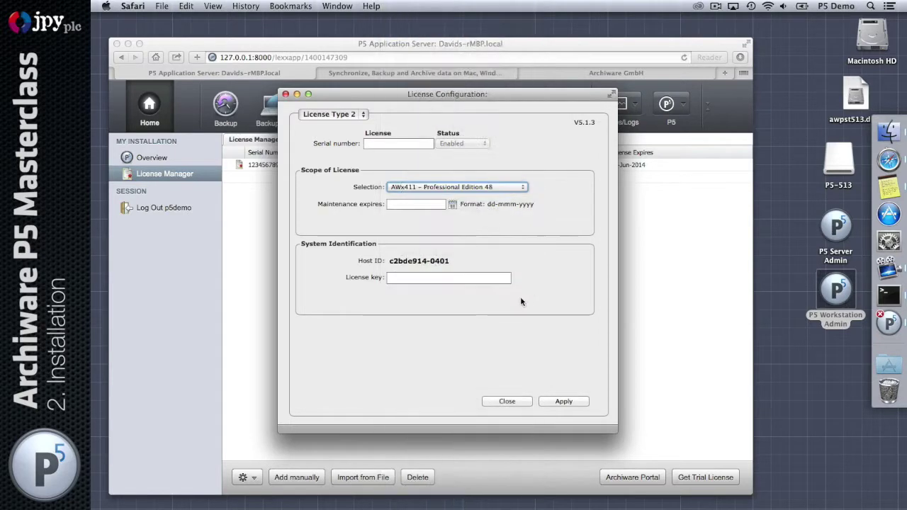
{"action": "left_click", "coordinate": [416, 143]}
{"action": "type", "text": "78765678"}
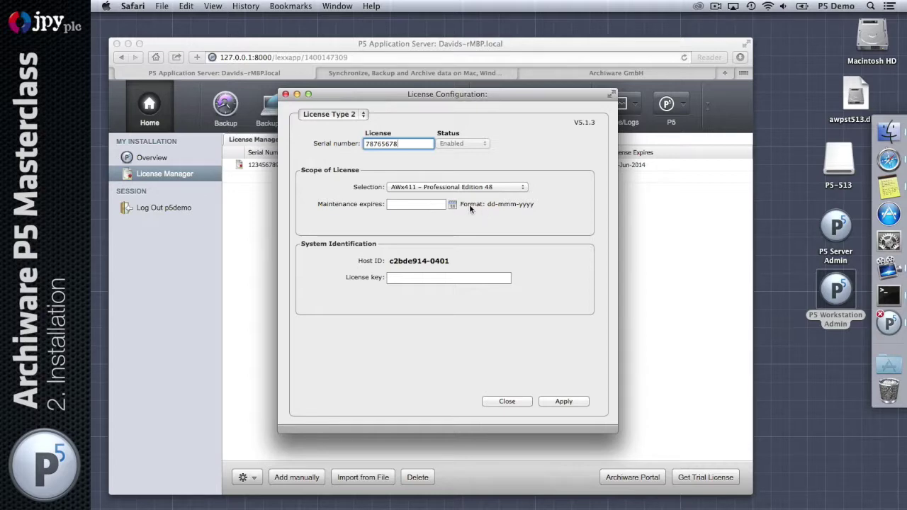
{"action": "left_click", "coordinate": [453, 205]}
{"action": "left_click", "coordinate": [537, 224]}
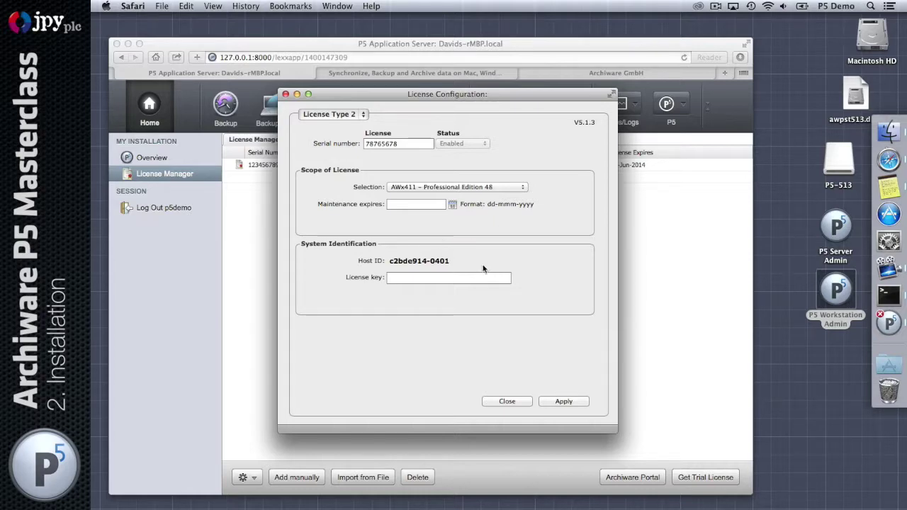
Discard the unfinished license and view the Backup2Go, Synchronize, Archive and Backup start pages
{"action": "left_click", "coordinate": [506, 402]}
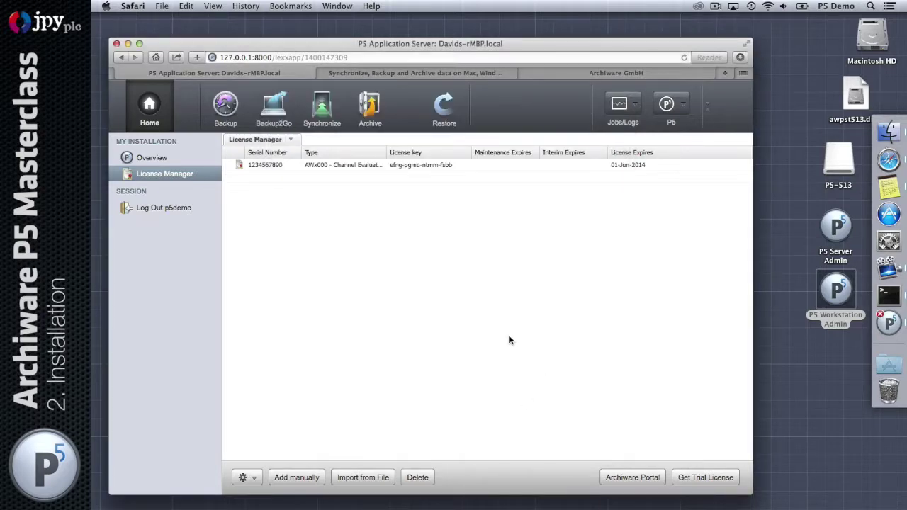
{"action": "left_click", "coordinate": [319, 167]}
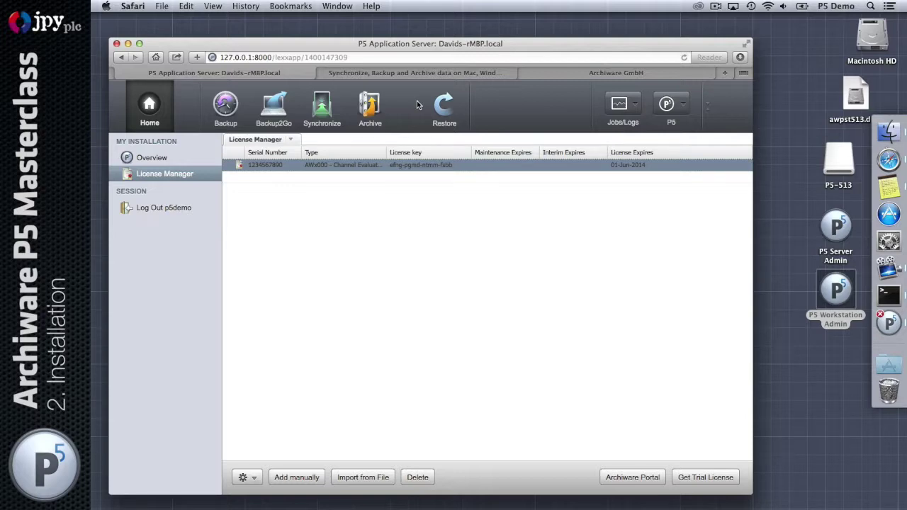
{"action": "left_click", "coordinate": [291, 121]}
{"action": "left_click", "coordinate": [323, 112]}
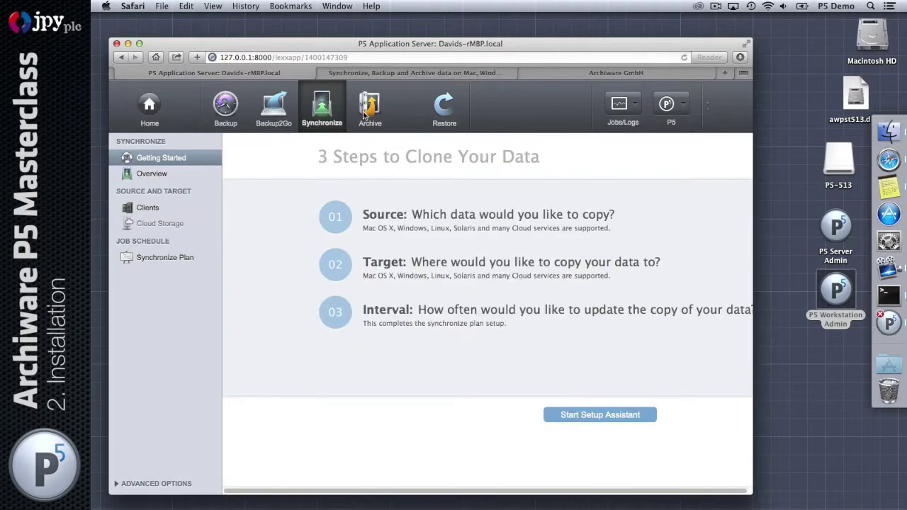
{"action": "left_click", "coordinate": [369, 112]}
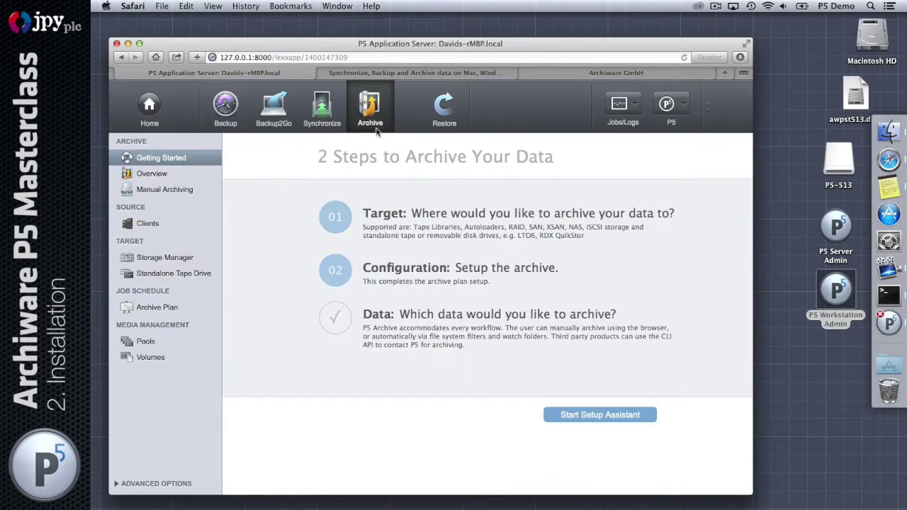
{"action": "left_click", "coordinate": [222, 109]}
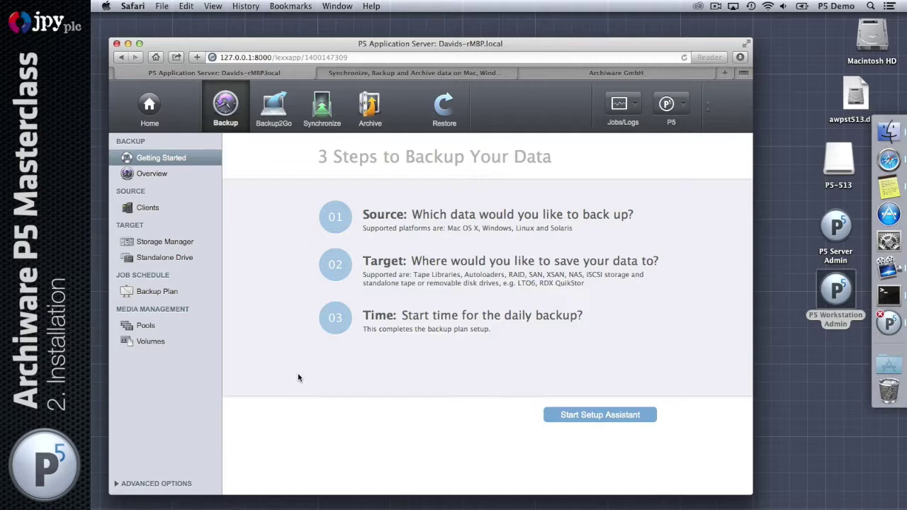
Cycle through Backup2Go, Synchronize and Archive again, ending on Backup's 3 Steps page
{"action": "left_click", "coordinate": [277, 108]}
{"action": "left_click", "coordinate": [332, 110]}
{"action": "left_click", "coordinate": [365, 112]}
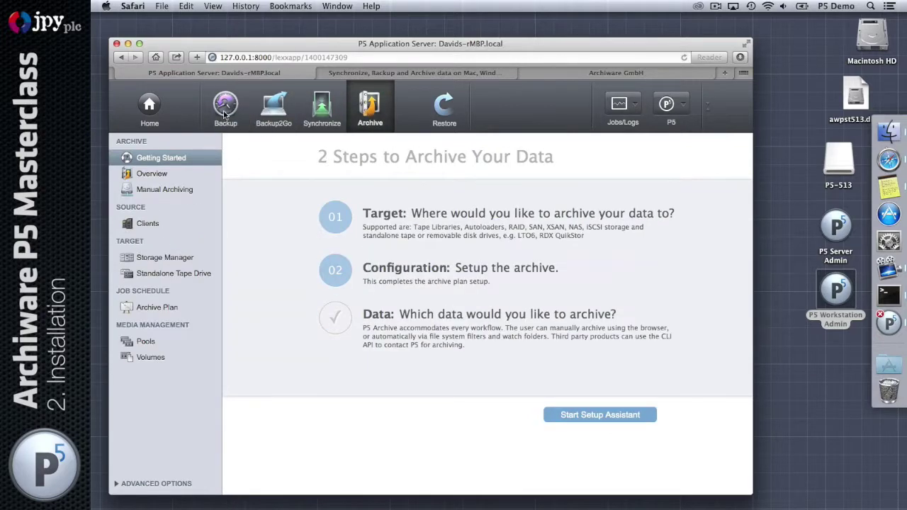
{"action": "left_click", "coordinate": [222, 111]}
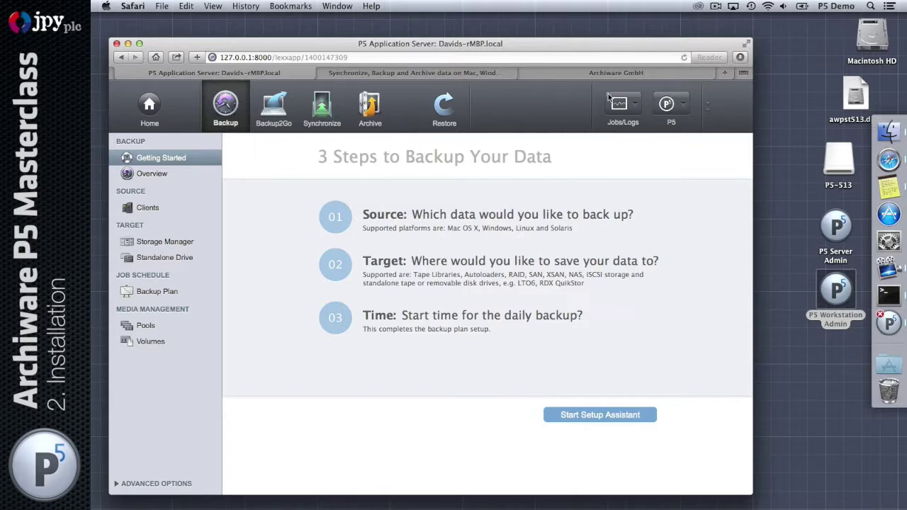
{"action": "left_click_drag", "start_coordinate": [480, 45], "coordinate": [481, 31]}
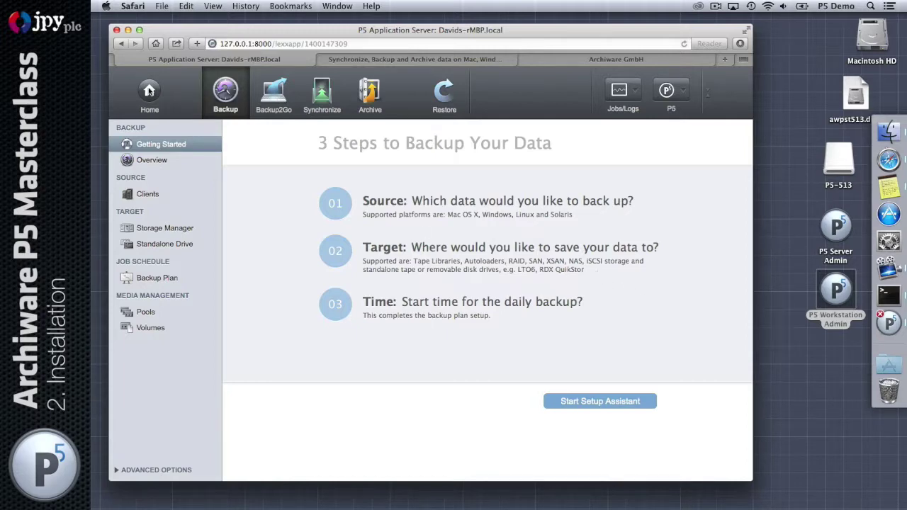
Revisit the license list and Welcome overview, try the Backup setup assistant, then view Overview
{"action": "left_click", "coordinate": [149, 90]}
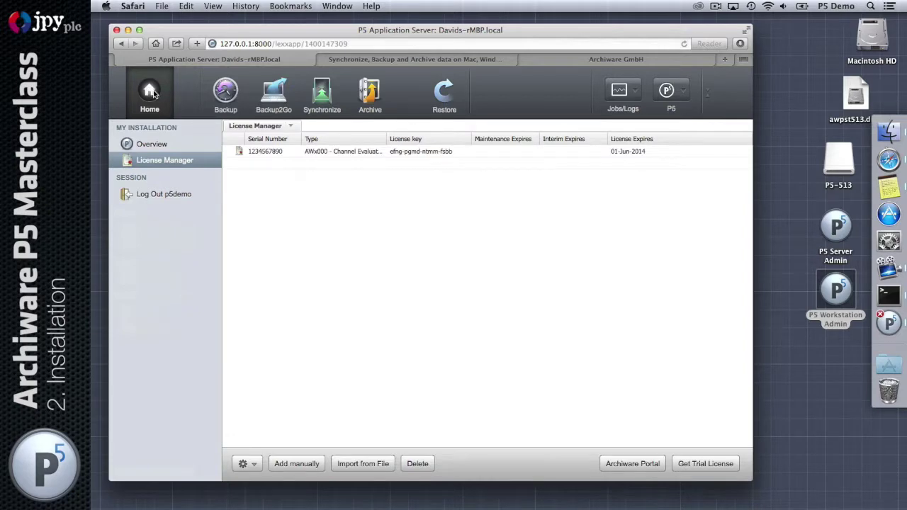
{"action": "left_click", "coordinate": [161, 145]}
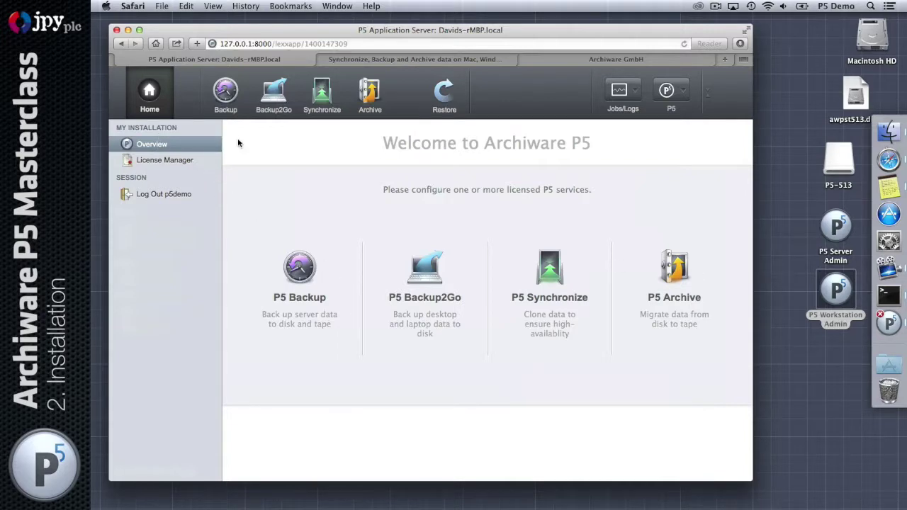
{"action": "left_click", "coordinate": [225, 92]}
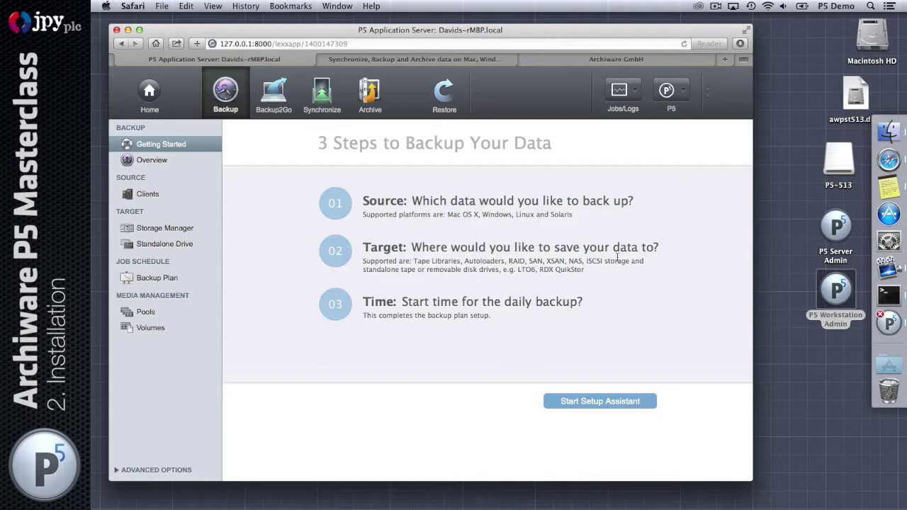
{"action": "left_click", "coordinate": [612, 401]}
{"action": "left_click", "coordinate": [163, 161]}
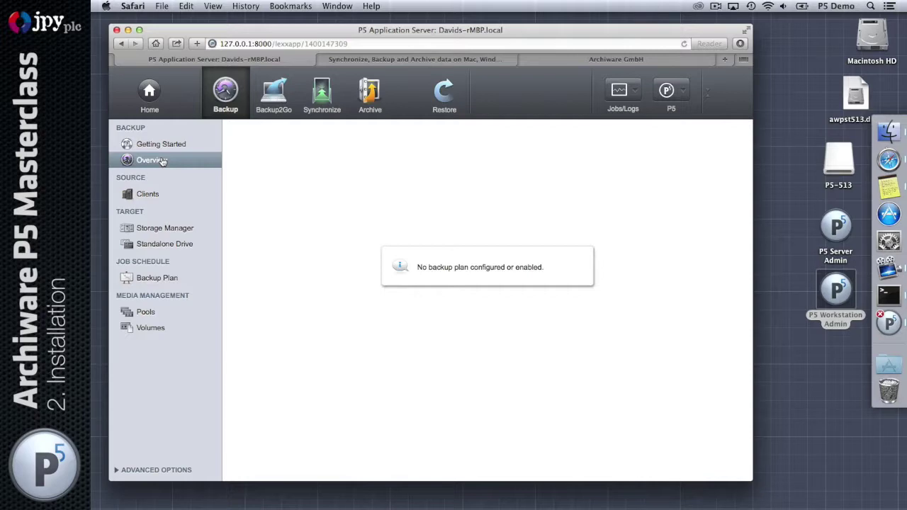
View Backup's Clients, Storage Manager, Standalone Drive, Backup Plan, Pools and Volumes pages
{"action": "left_click", "coordinate": [147, 195]}
{"action": "left_click", "coordinate": [176, 230]}
{"action": "left_click", "coordinate": [177, 246]}
{"action": "left_click", "coordinate": [173, 278]}
{"action": "left_click", "coordinate": [166, 316]}
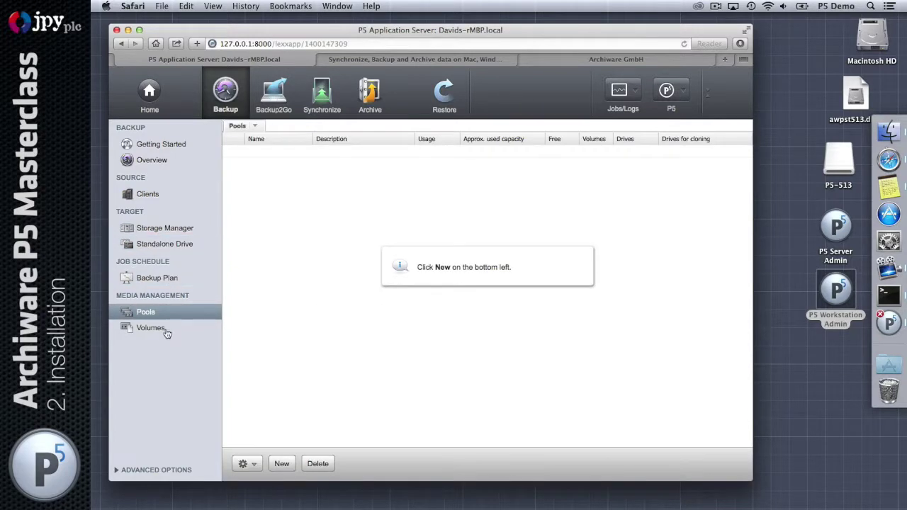
{"action": "left_click", "coordinate": [166, 329]}
{"action": "left_click", "coordinate": [163, 145]}
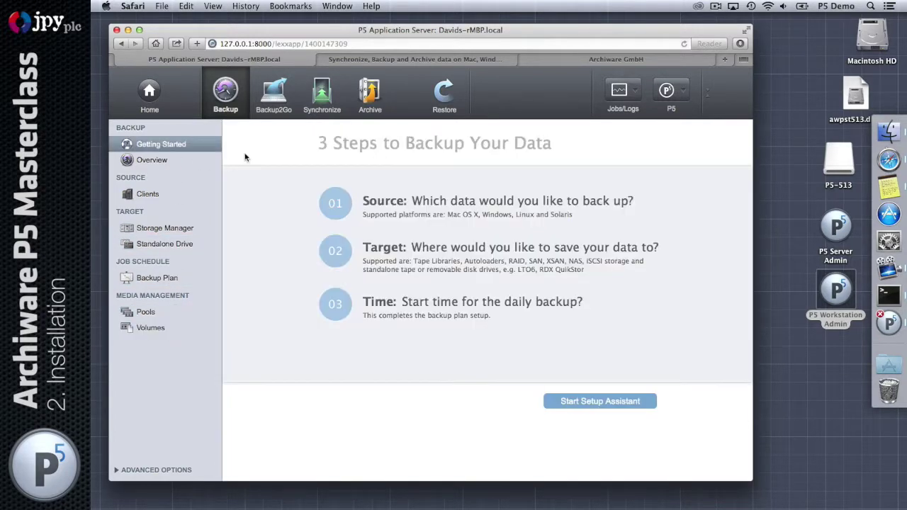
Visit Backup2Go and Synchronize, expanding Advanced Options, then open the Restore area
{"action": "left_click", "coordinate": [271, 98]}
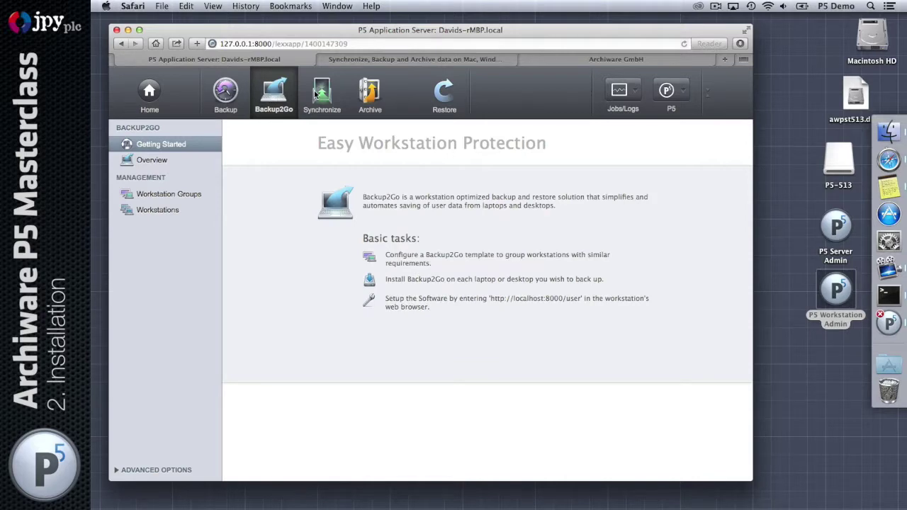
{"action": "left_click", "coordinate": [316, 95]}
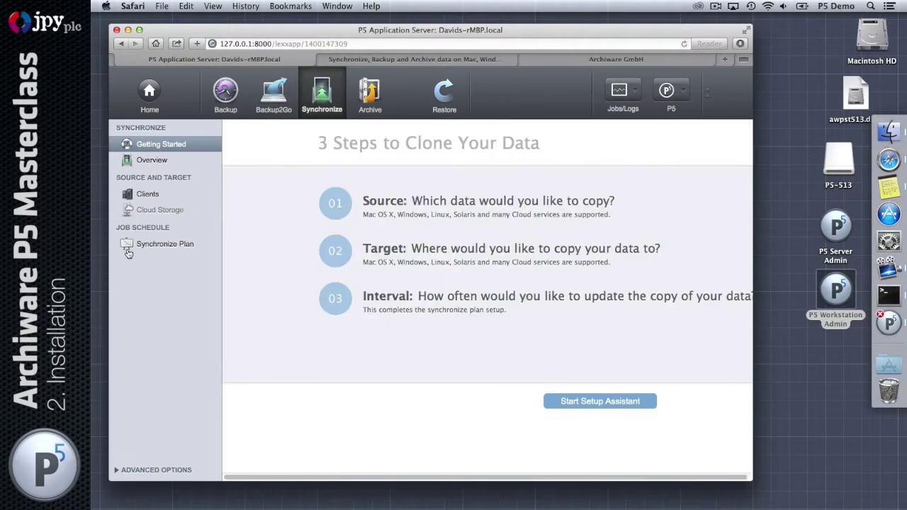
{"action": "left_click", "coordinate": [154, 471]}
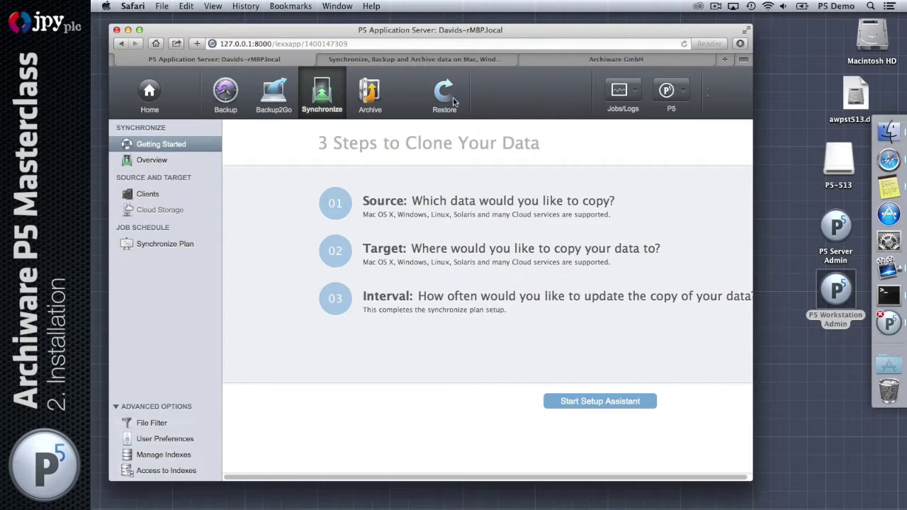
{"action": "left_click", "coordinate": [446, 98]}
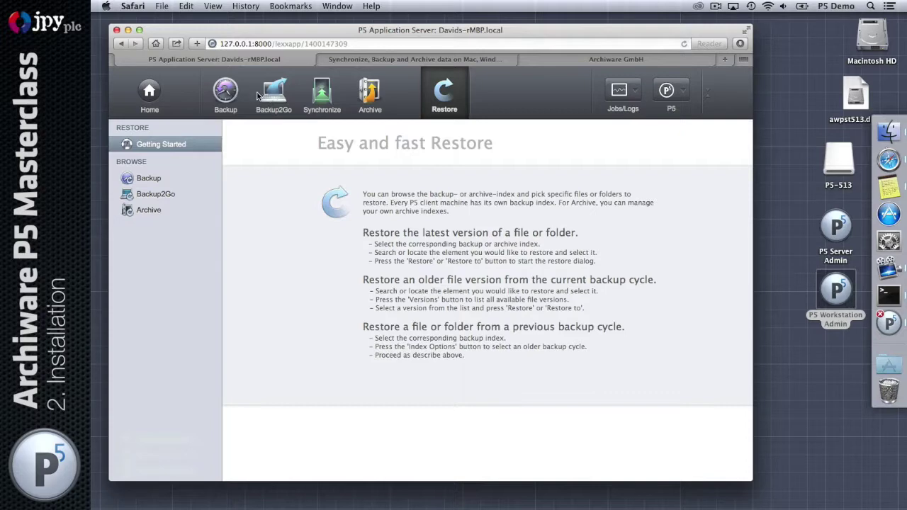
Browse the Backup Index listing localhost and bring up the Jobs/Logs choices
{"action": "left_click", "coordinate": [156, 182]}
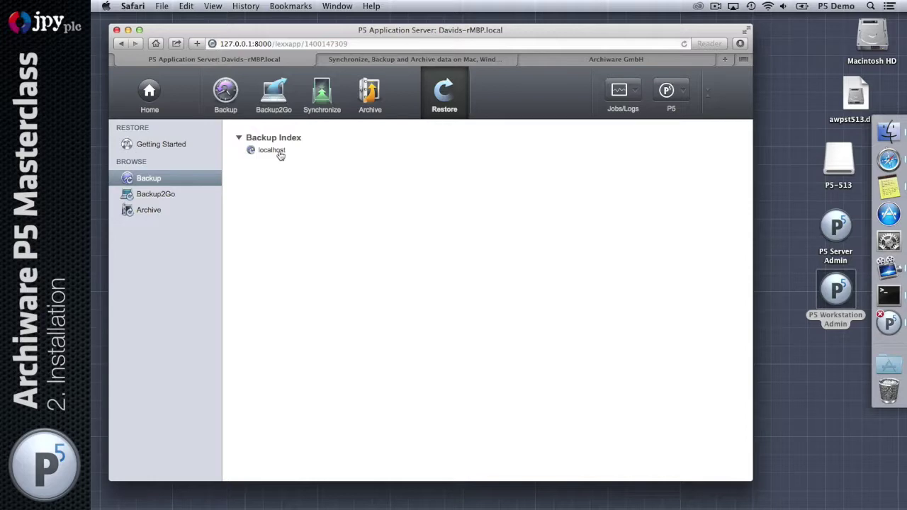
{"action": "left_click", "coordinate": [624, 91]}
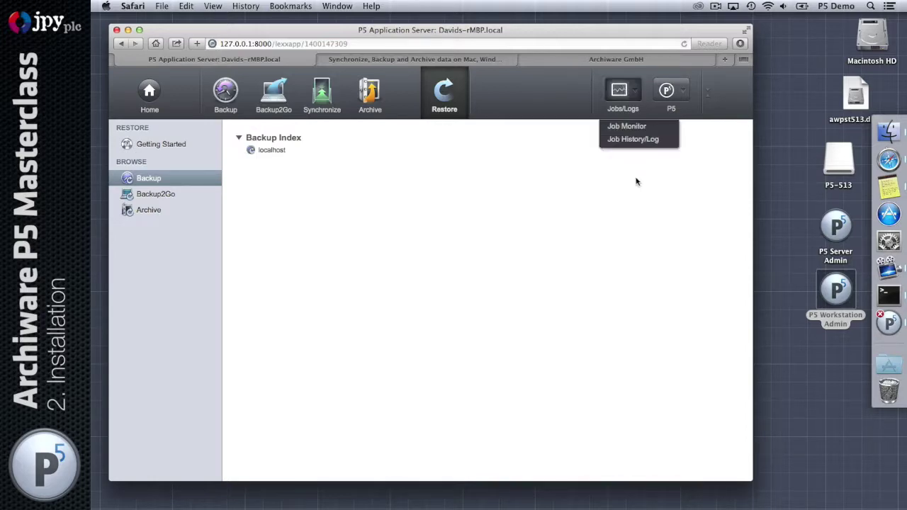
Open the Job Monitor and filter it to Backup jobs from client localhost
{"action": "left_click", "coordinate": [639, 131]}
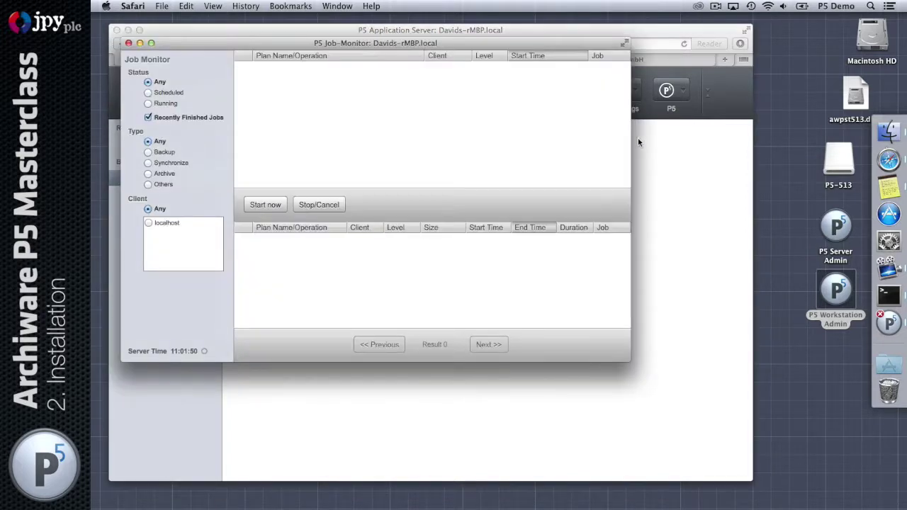
{"action": "left_click_drag", "start_coordinate": [259, 44], "coordinate": [342, 185]}
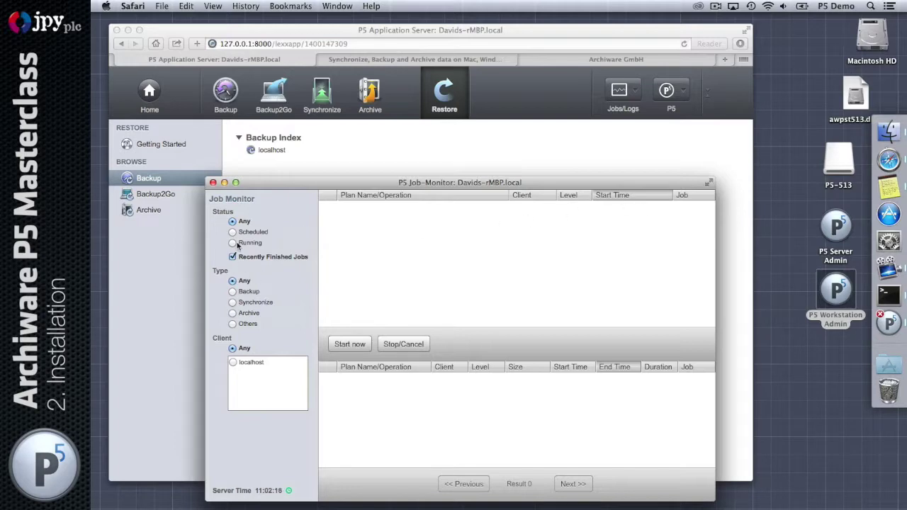
{"action": "left_click", "coordinate": [233, 292]}
{"action": "left_click", "coordinate": [233, 363]}
{"action": "left_click", "coordinate": [213, 182]}
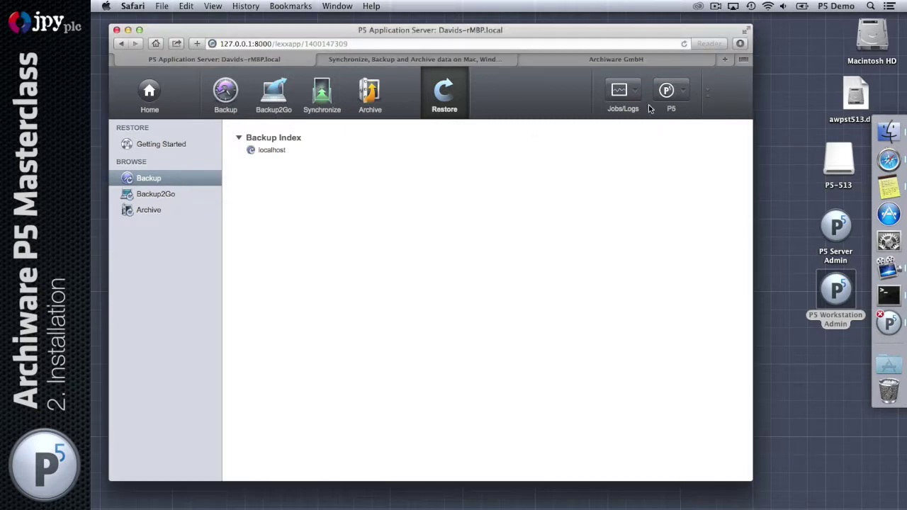
{"action": "left_click", "coordinate": [635, 94]}
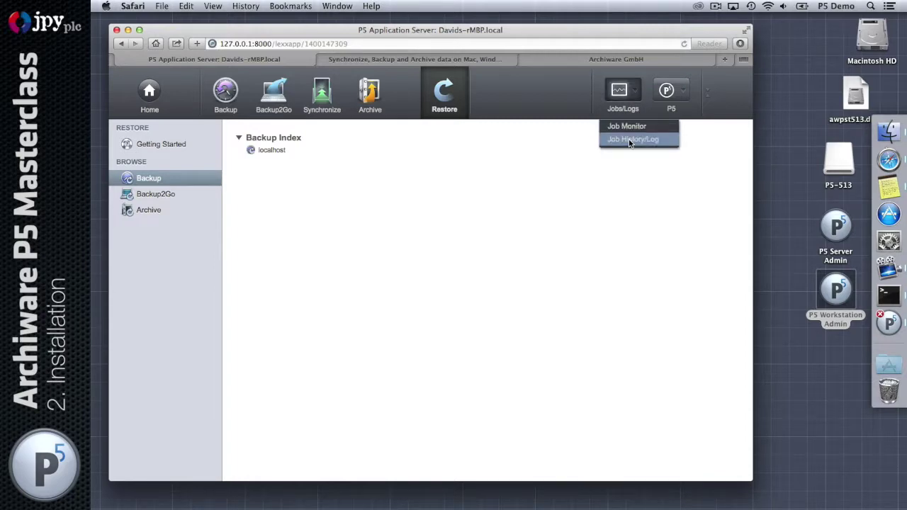
{"action": "left_click", "coordinate": [630, 139]}
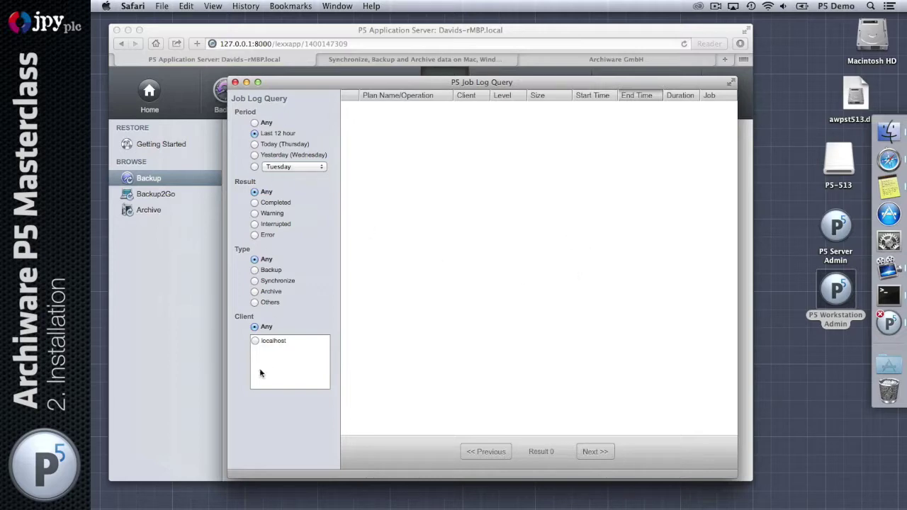
{"action": "left_click", "coordinate": [235, 82]}
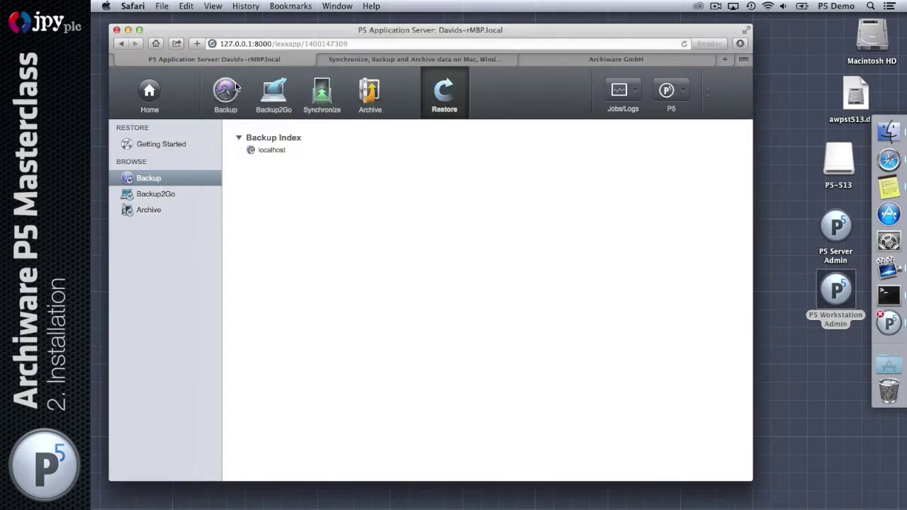
Browse through the P5 User Guide from the P5 menu, then close it
{"action": "left_click", "coordinate": [677, 91]}
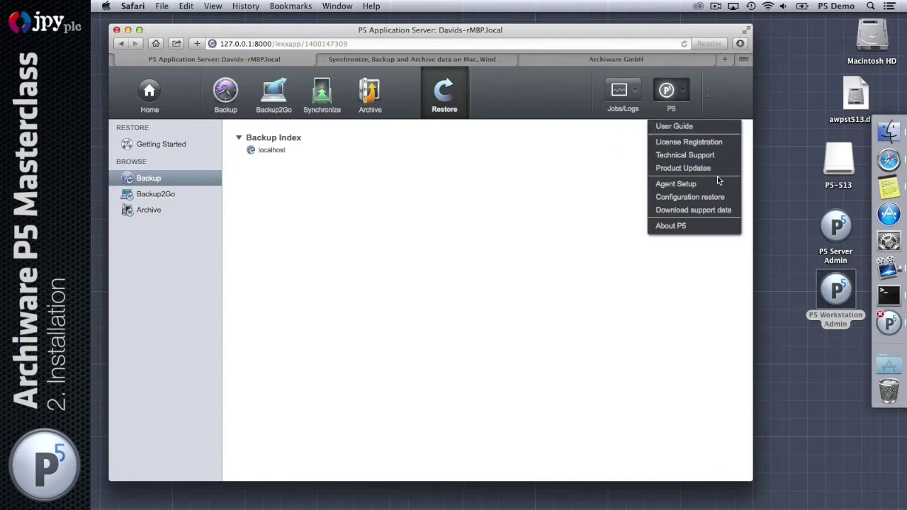
{"action": "left_click", "coordinate": [715, 130]}
{"action": "scroll", "coordinate": [484, 120], "scroll_direction": "down", "scroll_amount": 10}
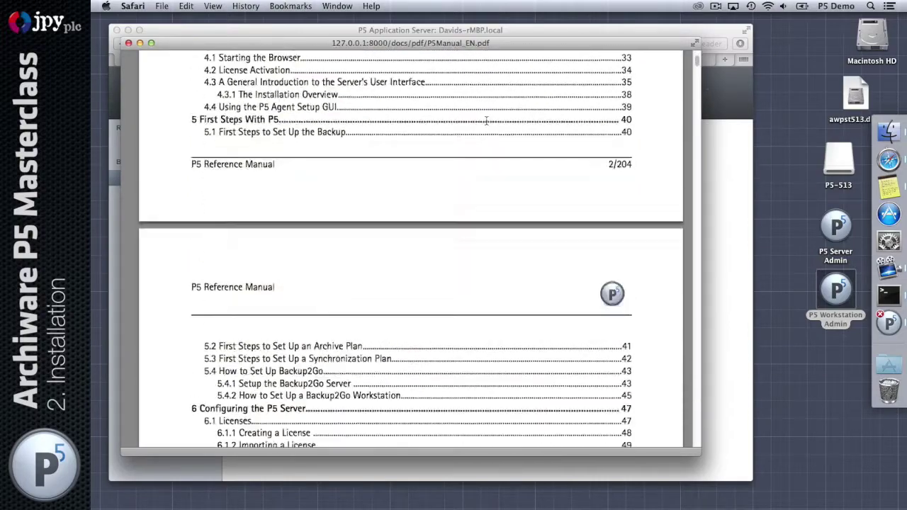
{"action": "scroll", "coordinate": [486, 121], "scroll_direction": "down", "scroll_amount": 5}
{"action": "left_click", "coordinate": [128, 42]}
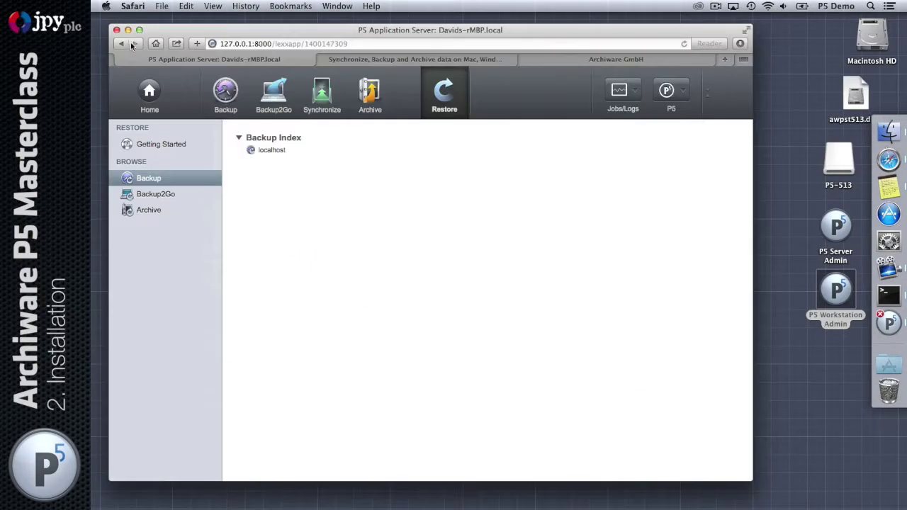
View licence registration on the Archiware Portal, then close that window
{"action": "left_click", "coordinate": [681, 91]}
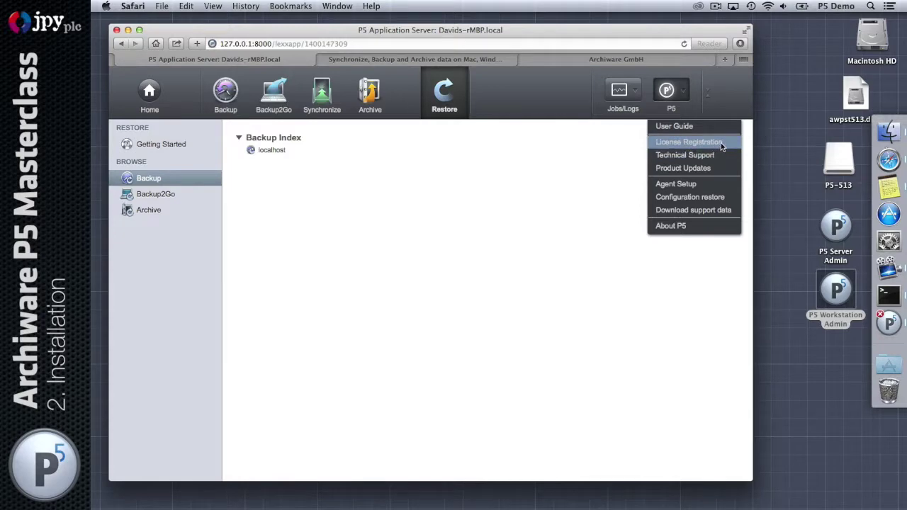
{"action": "left_click", "coordinate": [721, 143]}
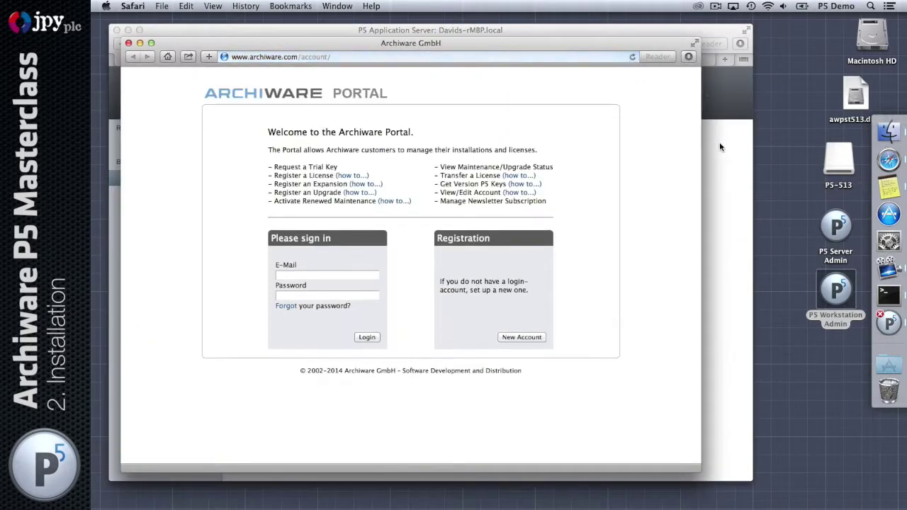
{"action": "left_click", "coordinate": [128, 43]}
Check the P5 download page for product updates, then close it
{"action": "left_click", "coordinate": [668, 93]}
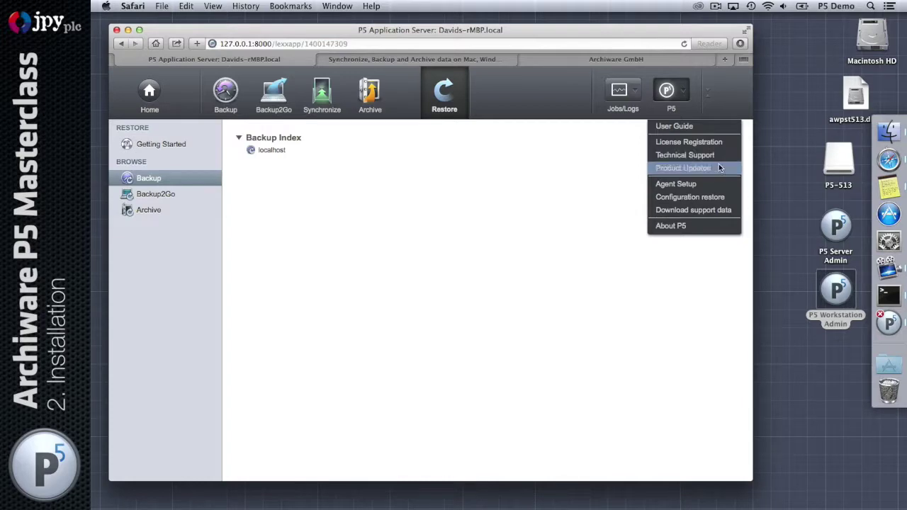
{"action": "left_click", "coordinate": [695, 167]}
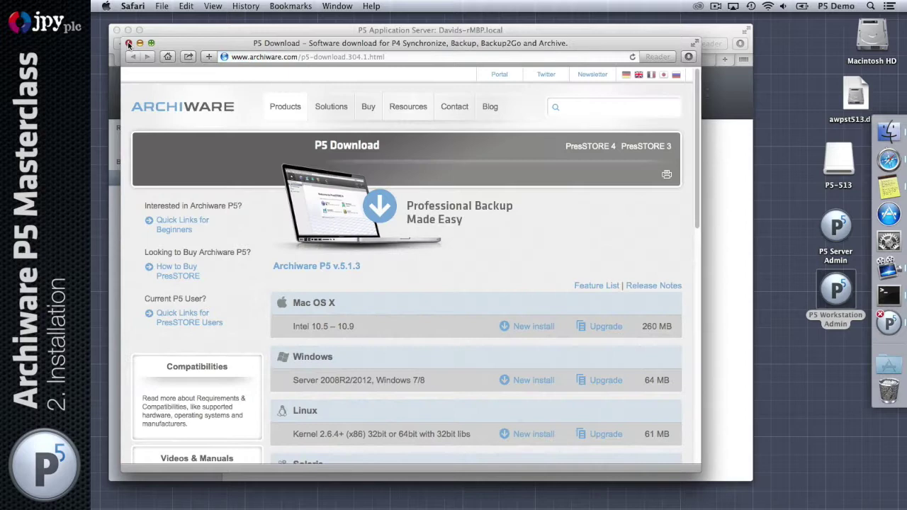
{"action": "left_click", "coordinate": [128, 43]}
{"action": "left_click", "coordinate": [671, 92]}
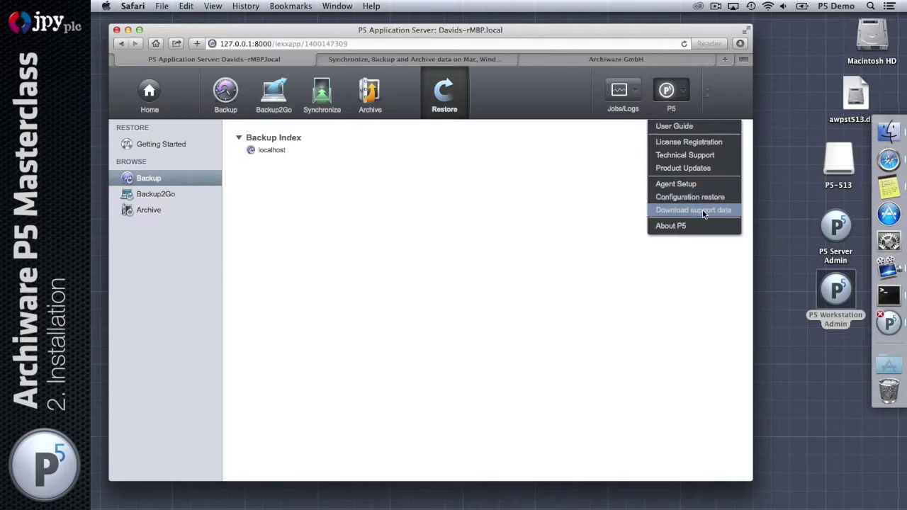
Download the P5 support data and inspect its files, including resources.db, in Finder
{"action": "left_click", "coordinate": [704, 211]}
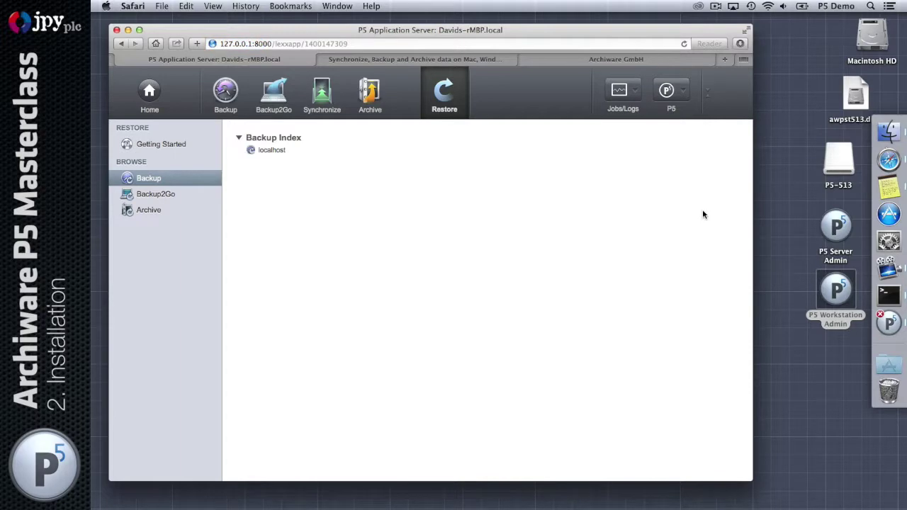
{"action": "left_click", "coordinate": [740, 44]}
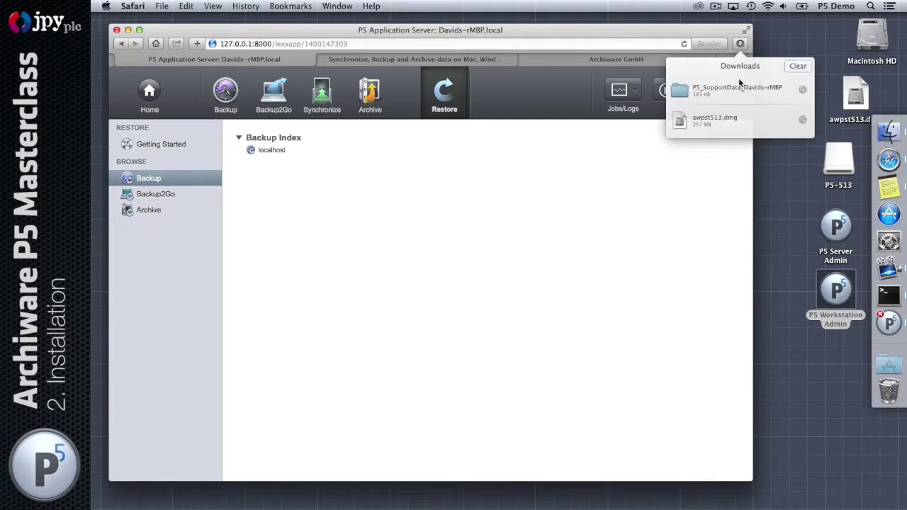
{"action": "left_click", "coordinate": [802, 89]}
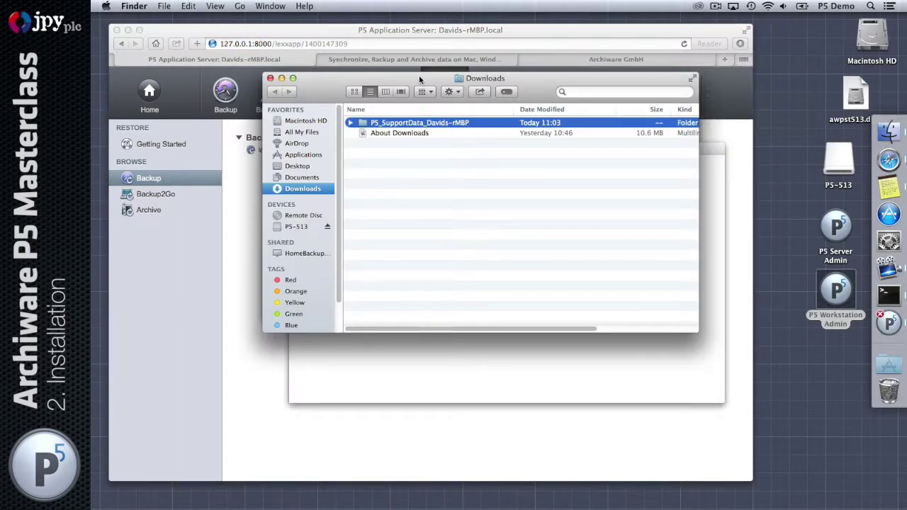
{"action": "left_click_drag", "start_coordinate": [419, 79], "coordinate": [437, 147]}
{"action": "left_click", "coordinate": [367, 192]}
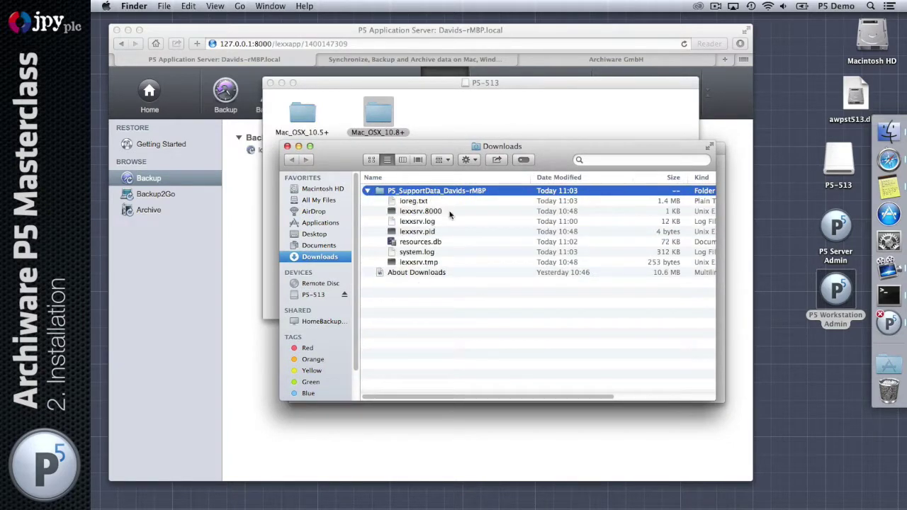
{"action": "left_click", "coordinate": [454, 240]}
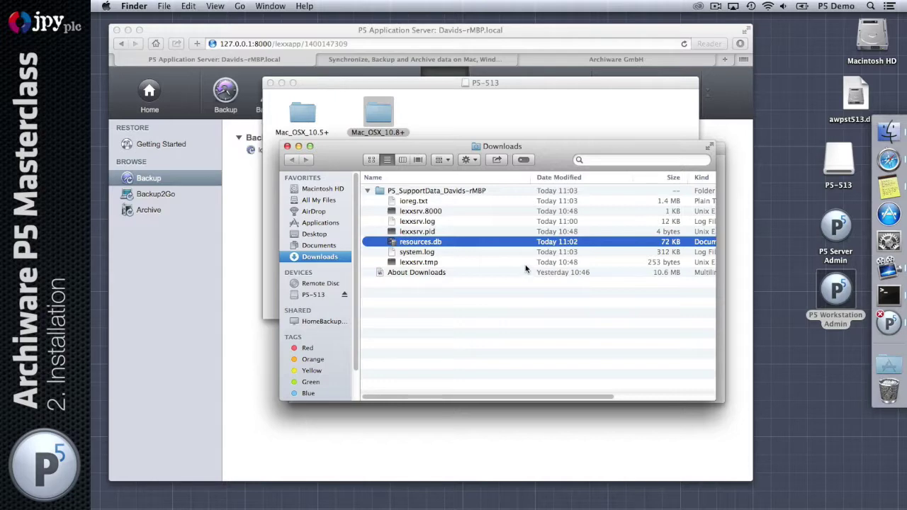
Close the Downloads, Mac_OSX_10.8+ and P5-513 Finder windows and return to the P5 web admin
{"action": "left_click", "coordinate": [287, 146]}
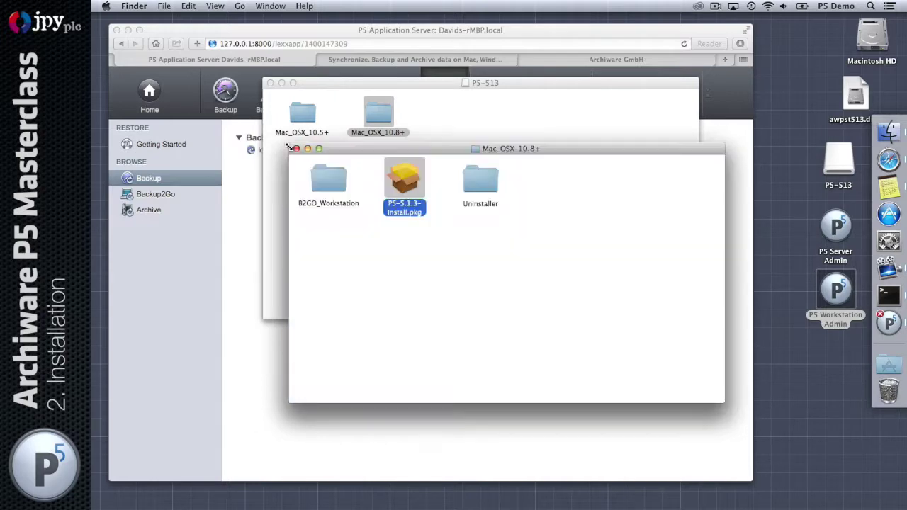
{"action": "left_click", "coordinate": [296, 148]}
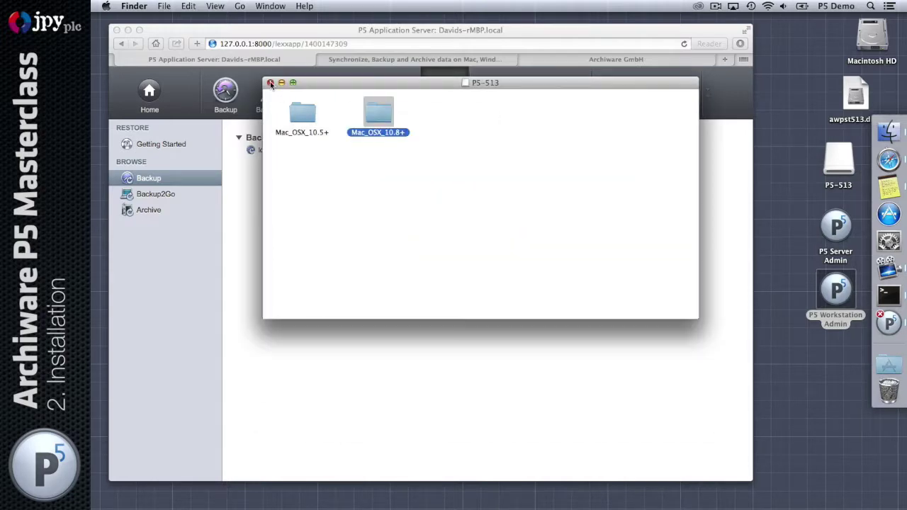
{"action": "left_click", "coordinate": [270, 83]}
{"action": "left_click", "coordinate": [706, 112]}
{"action": "left_click", "coordinate": [682, 91]}
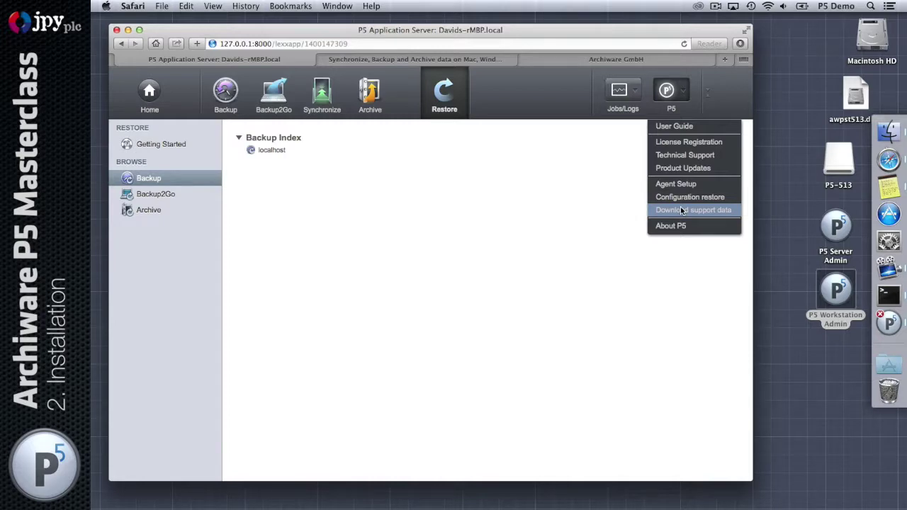
Review the About P5 version 5.1.3 details, selecting the Host-ID text, then close it
{"action": "left_click", "coordinate": [717, 227]}
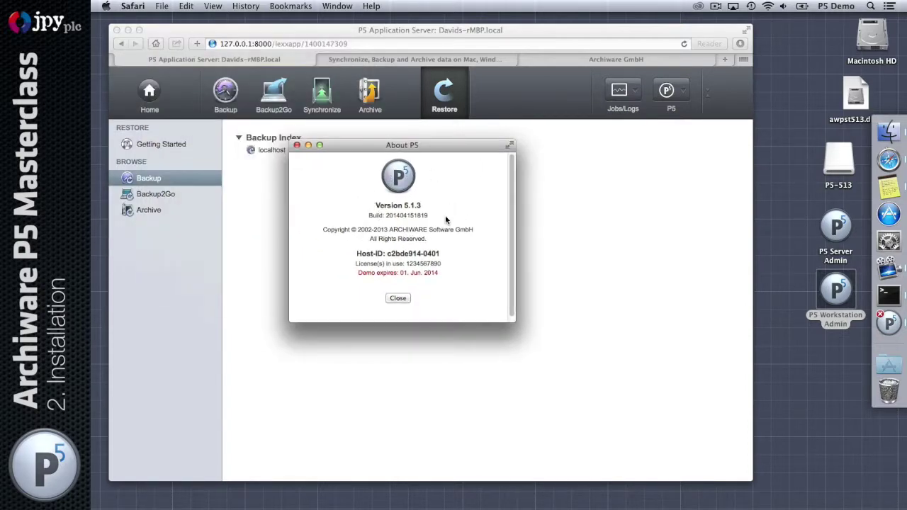
{"action": "double_click", "coordinate": [402, 253]}
{"action": "triple_click", "coordinate": [402, 253]}
{"action": "left_click_drag", "start_coordinate": [439, 253], "coordinate": [420, 253]}
{"action": "left_click", "coordinate": [458, 202]}
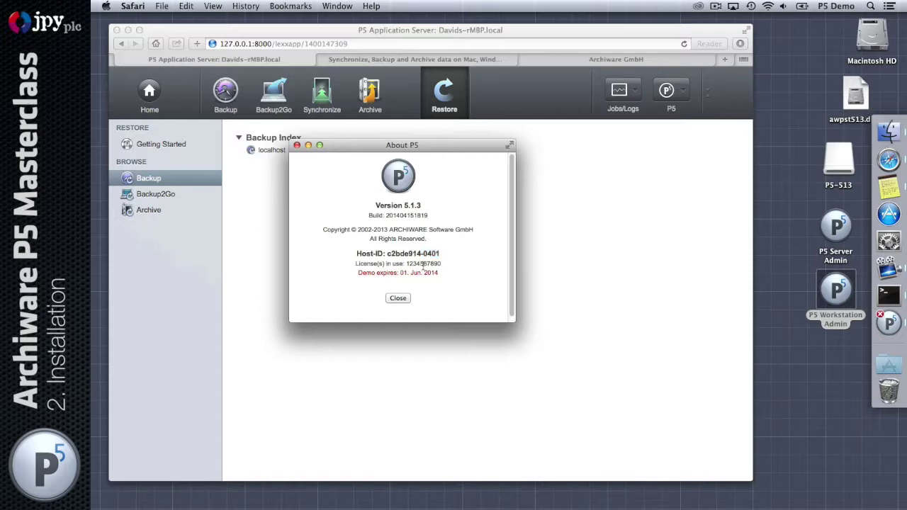
{"action": "left_click", "coordinate": [397, 297]}
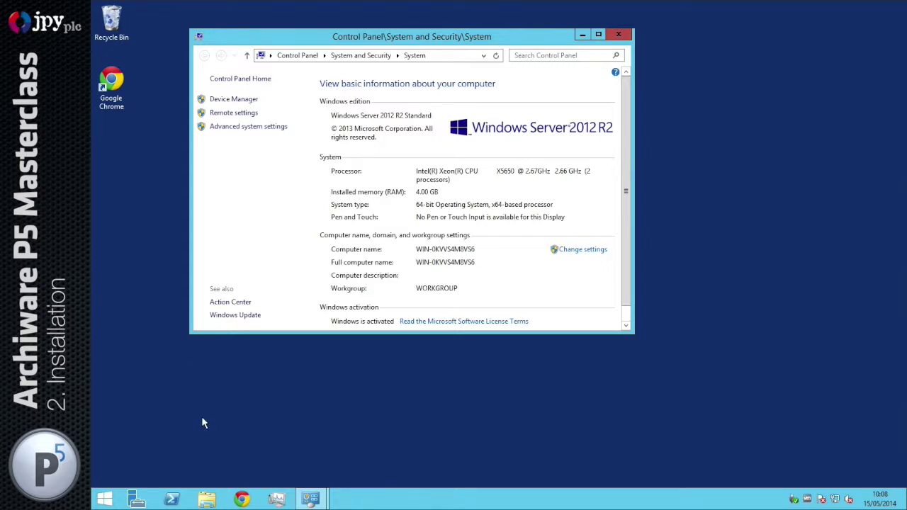
Go to the Archiware P5 Download page in Chrome and download the Windows awpst513.msi installer
{"action": "left_click", "coordinate": [241, 499]}
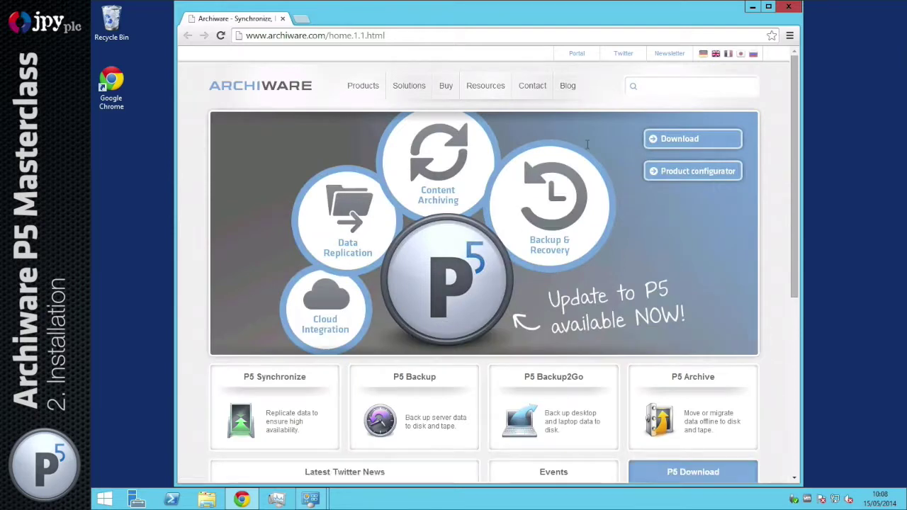
{"action": "left_click", "coordinate": [690, 144]}
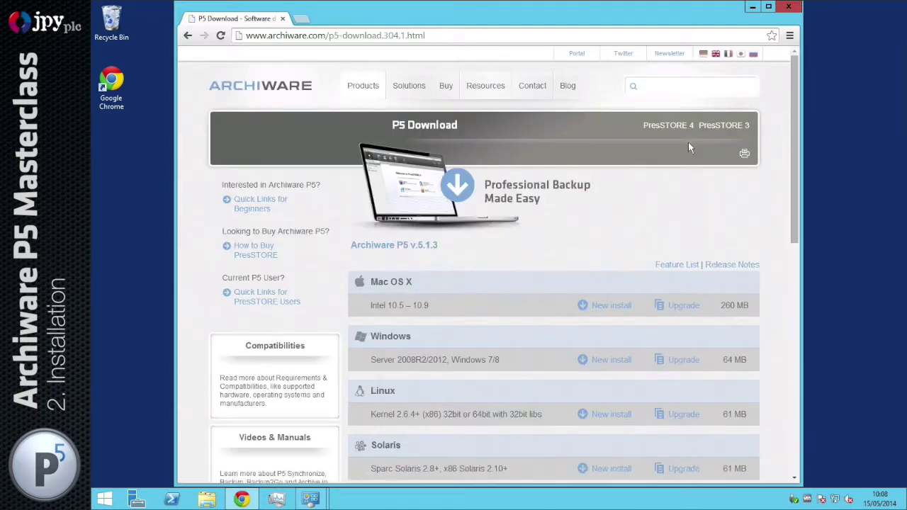
{"action": "left_click", "coordinate": [606, 362]}
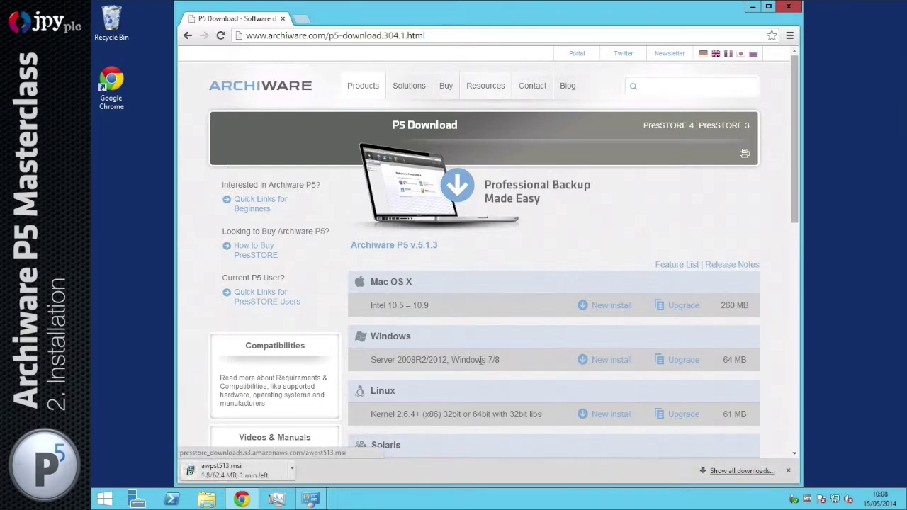
{"action": "double_click", "coordinate": [438, 361]}
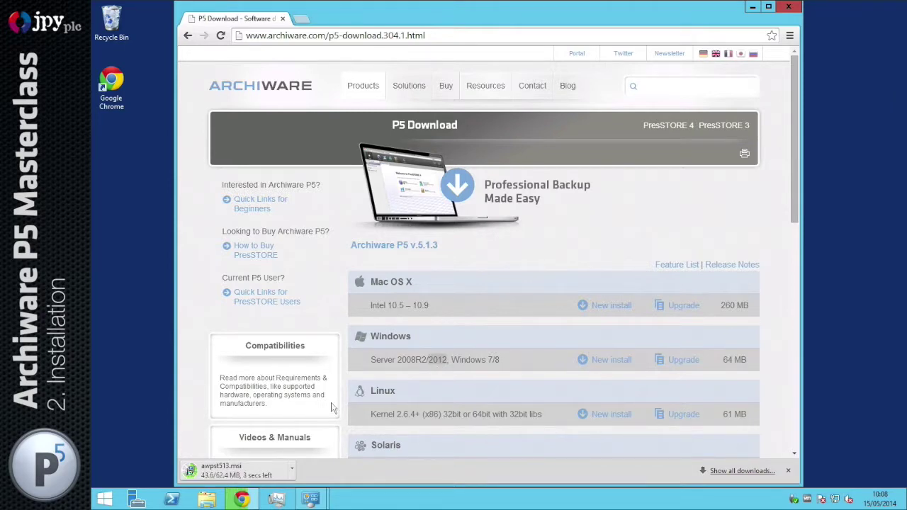
Run the downloaded awpst513.msi installer and clear away the Chrome and Control Panel windows
{"action": "left_click", "coordinate": [269, 472]}
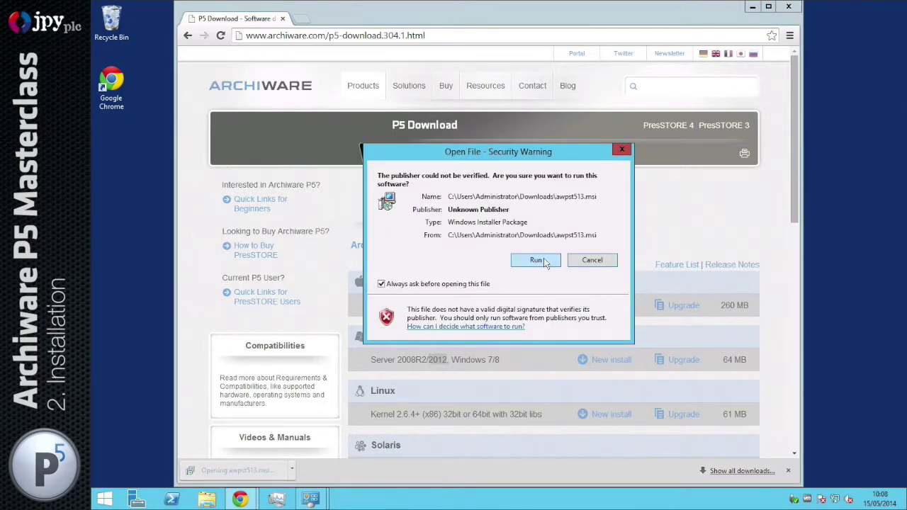
{"action": "left_click", "coordinate": [544, 260]}
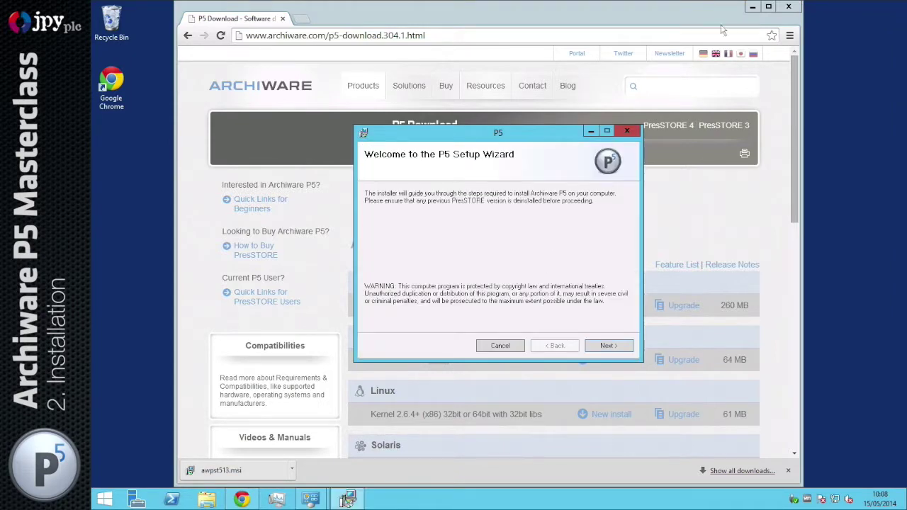
{"action": "left_click", "coordinate": [754, 6]}
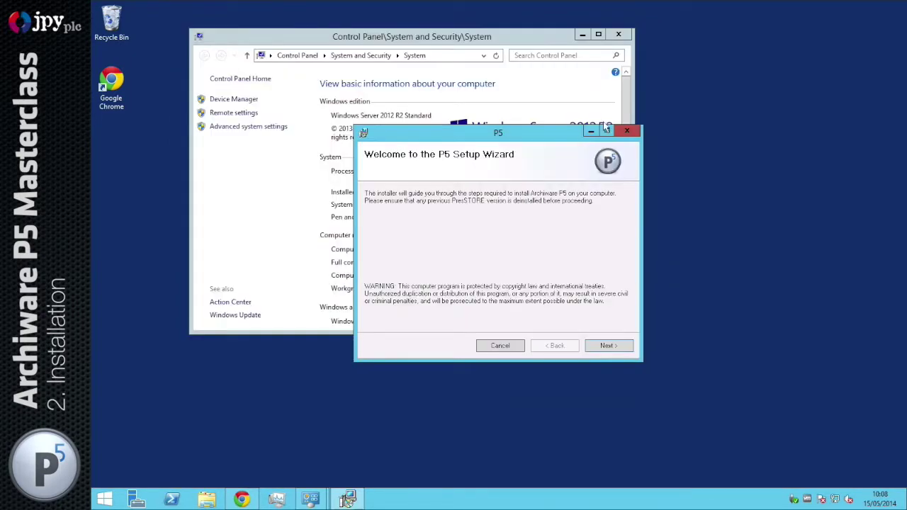
{"action": "left_click", "coordinate": [616, 34]}
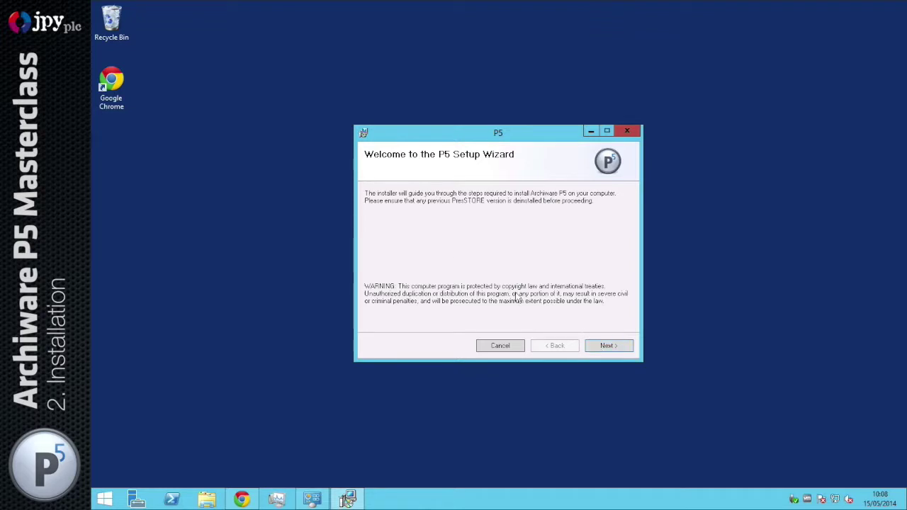
Complete the P5 Setup Wizard, accepting the license and the default PresSTORE folder
{"action": "left_click", "coordinate": [610, 346]}
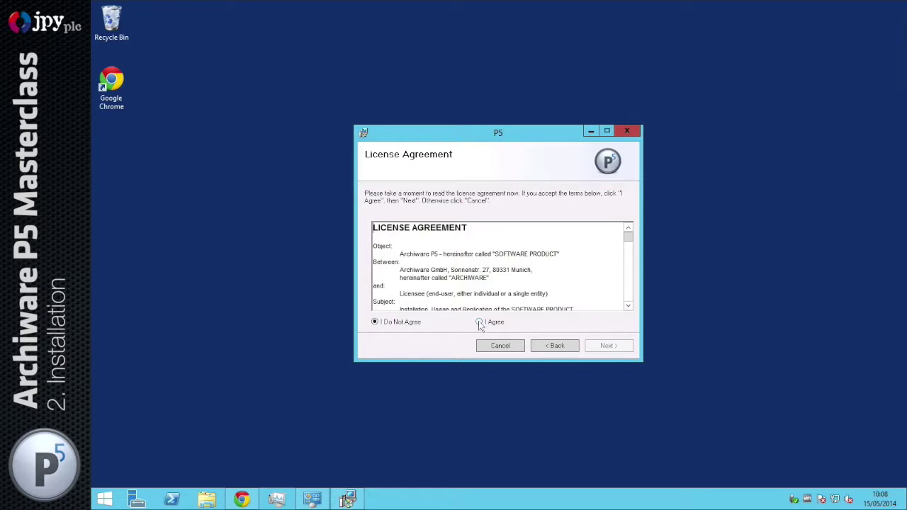
{"action": "left_click", "coordinate": [480, 322]}
{"action": "left_click", "coordinate": [608, 346]}
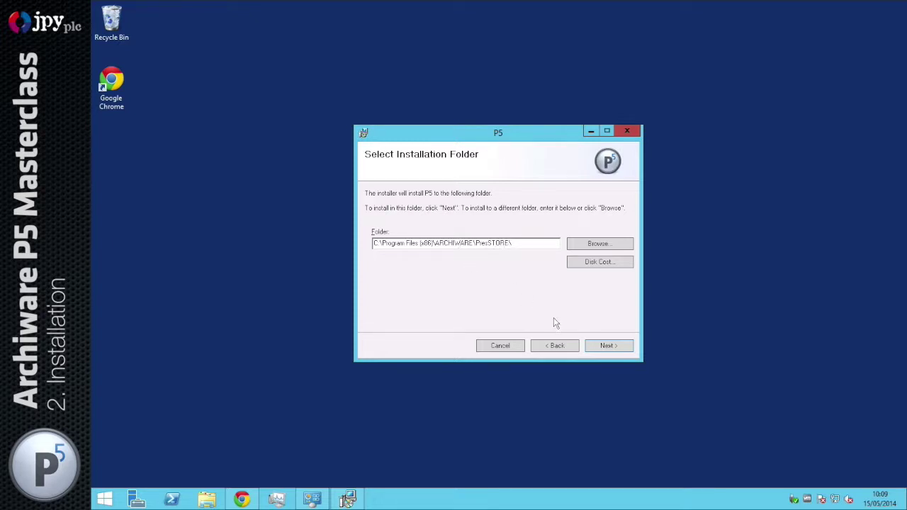
{"action": "left_click", "coordinate": [608, 347]}
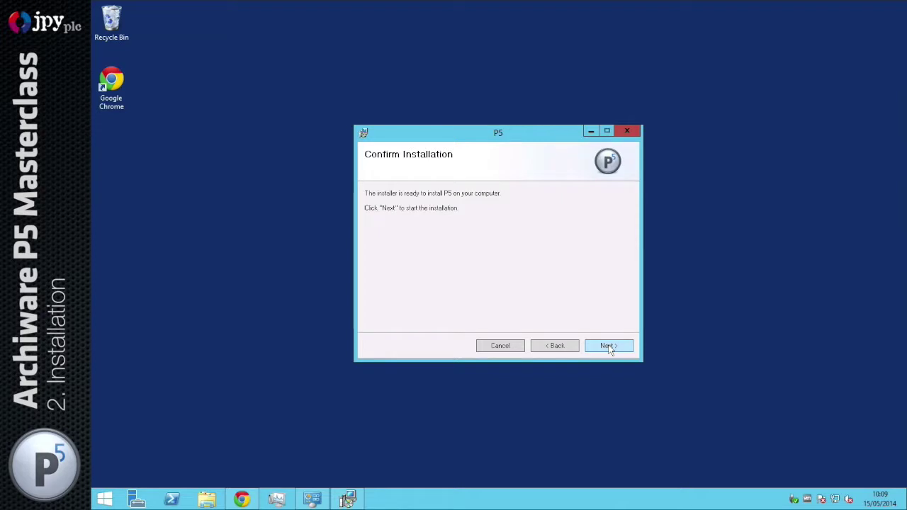
{"action": "left_click", "coordinate": [608, 347]}
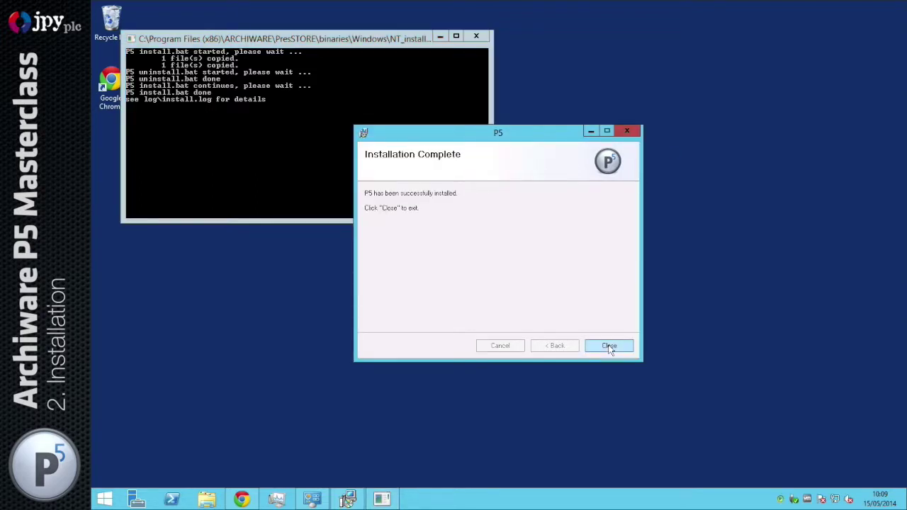
{"action": "left_click", "coordinate": [609, 346]}
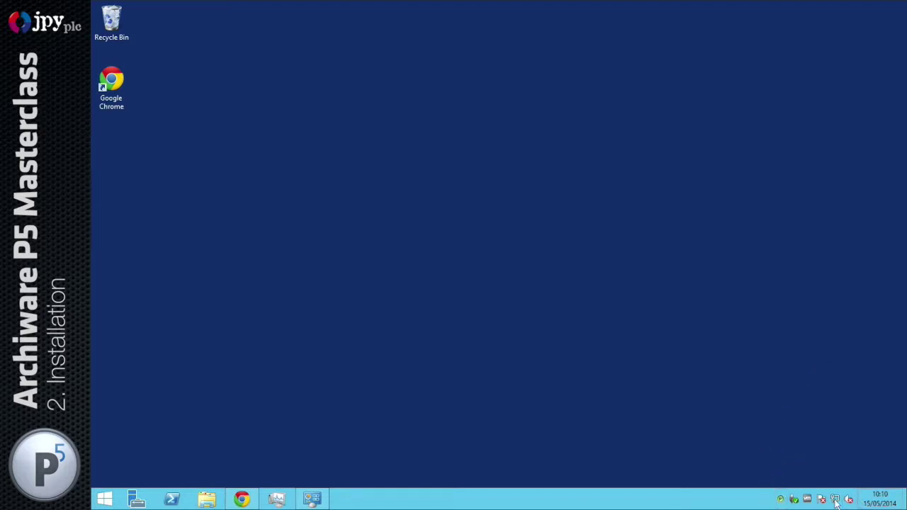
Enable Autostart in the P5 tray icon menu and confirm it is checked
{"action": "right_click", "coordinate": [780, 501]}
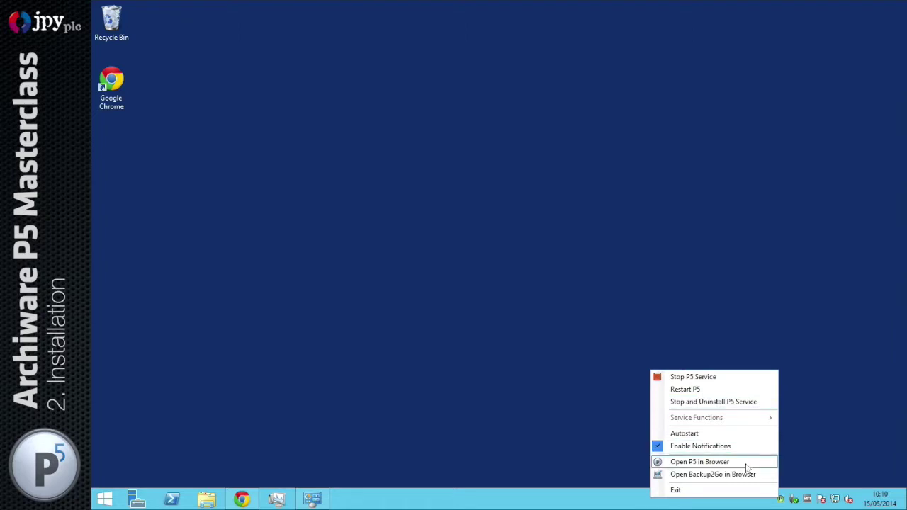
{"action": "left_click", "coordinate": [691, 434]}
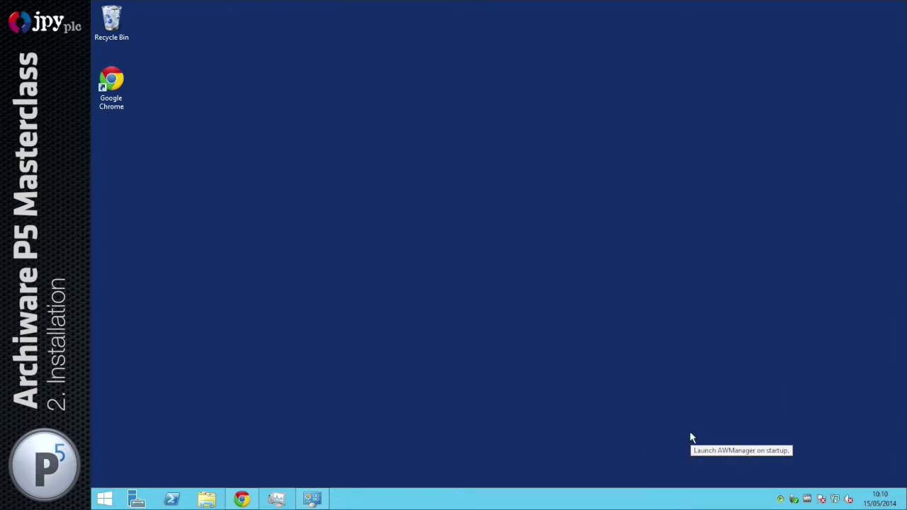
{"action": "right_click", "coordinate": [782, 499]}
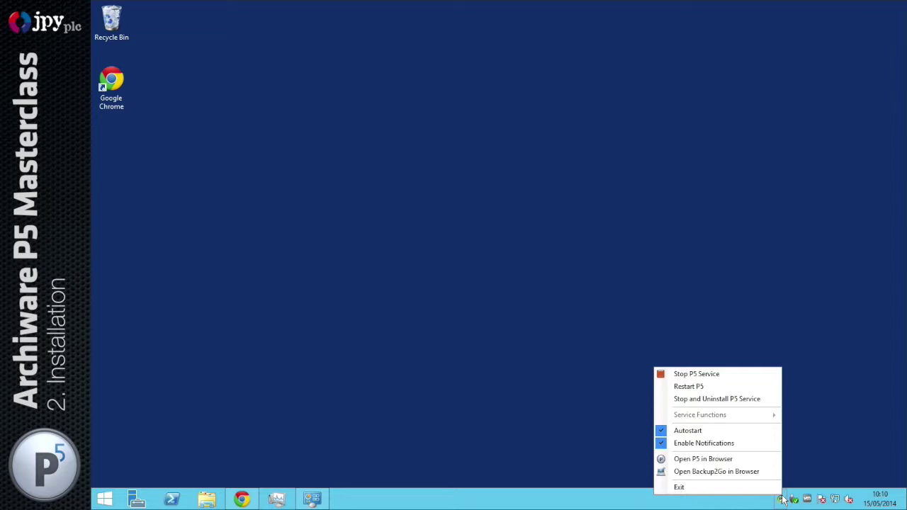
{"action": "left_click", "coordinate": [785, 287]}
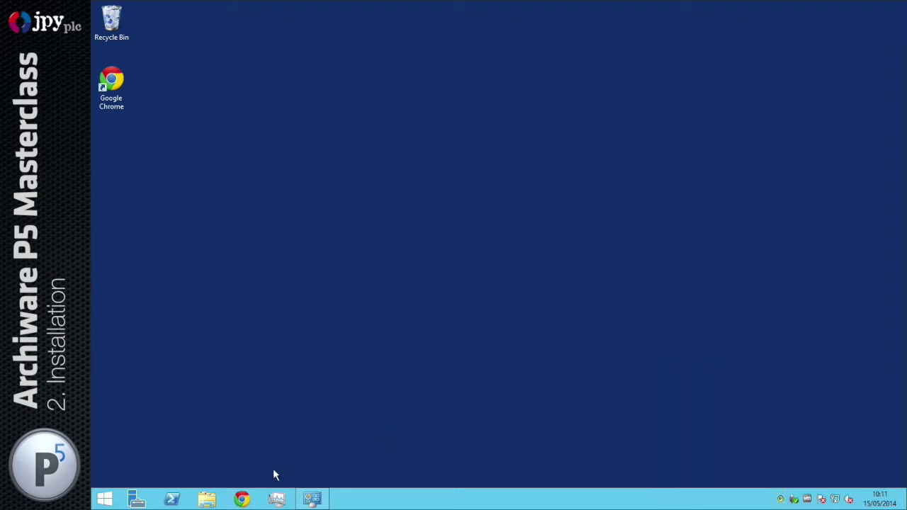
Load the P5 web admin at localhost:8000 in a new Chrome tab
{"action": "left_click", "coordinate": [242, 500]}
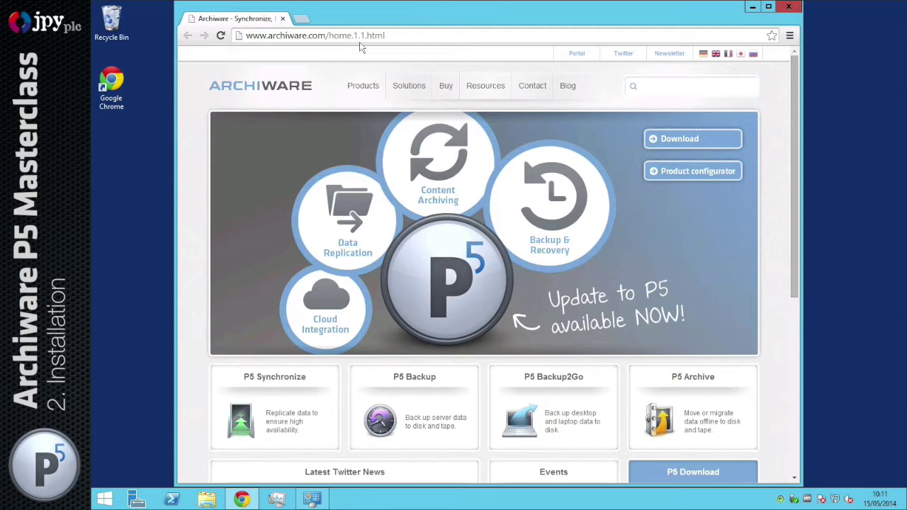
{"action": "left_click", "coordinate": [301, 19]}
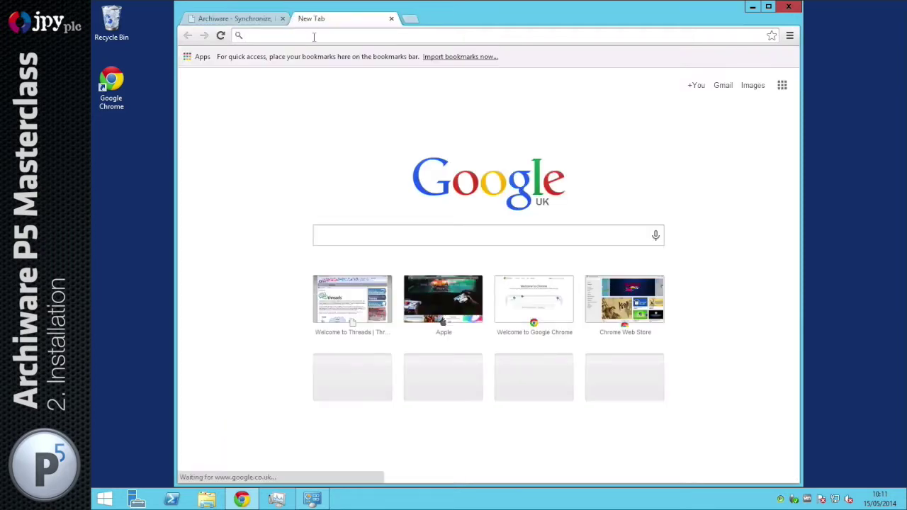
{"action": "type", "text": "localh"}
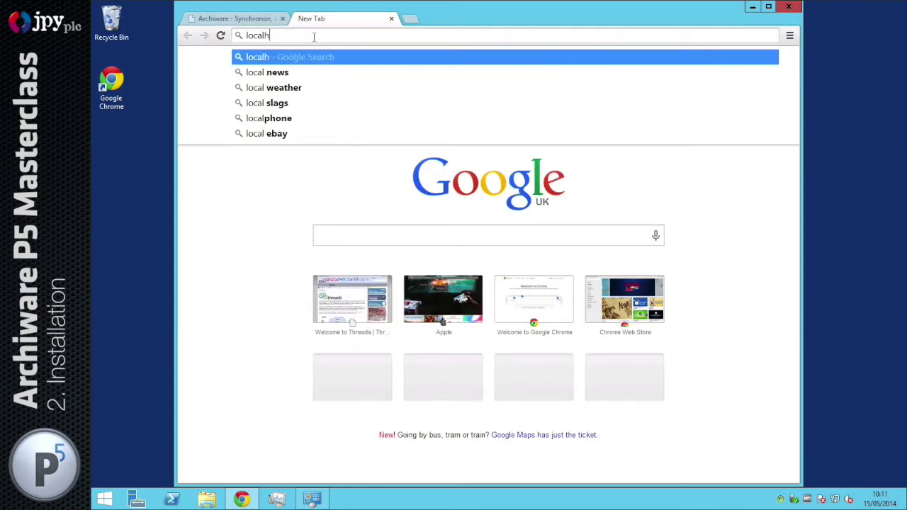
{"action": "type", "text": "ost:8000"}
{"action": "key", "text": "Return"}
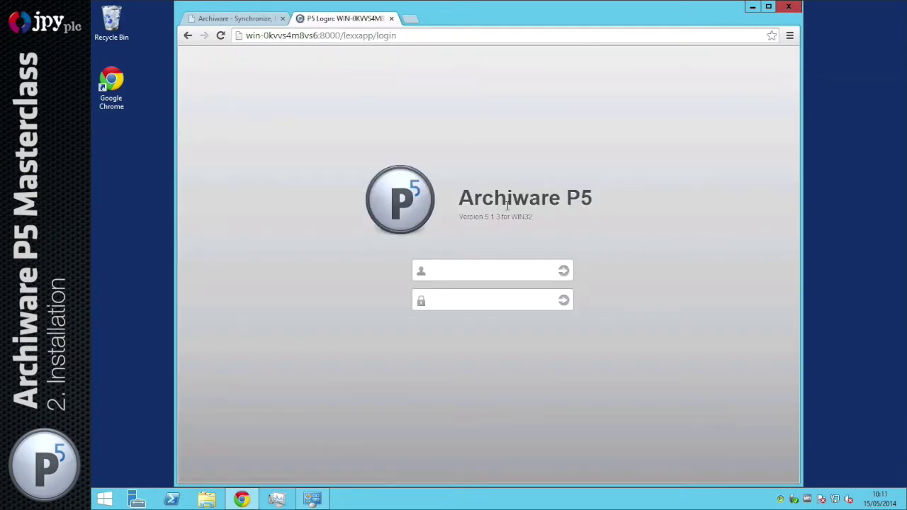
Log in as Administrator with the account password
{"action": "left_click", "coordinate": [470, 267]}
{"action": "type", "text": "Administrator"}
{"action": "key", "text": "Tab"}
{"action": "type", "text": "*************"}
{"action": "key", "text": "Return"}
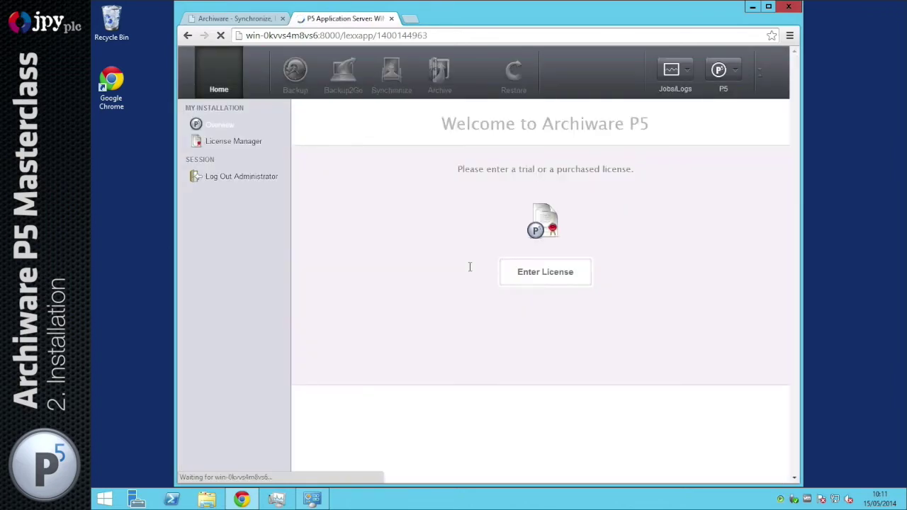